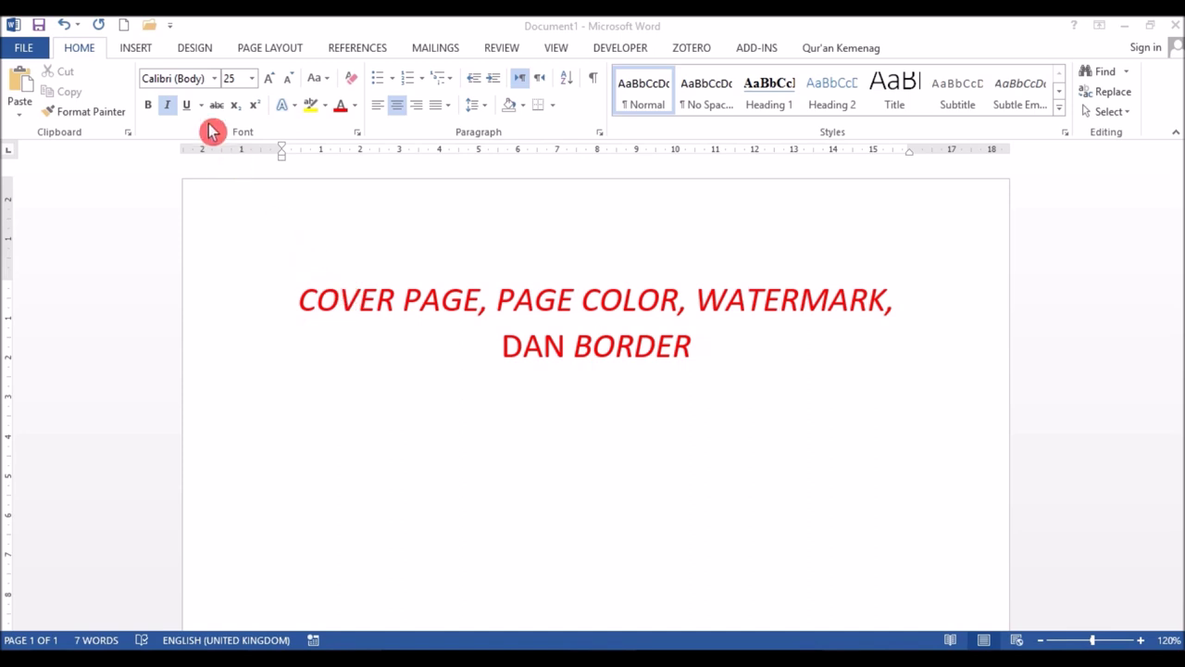
Step: Insert the Integral cover page from the Cover Page gallery before the existing text
left_click(148, 55)
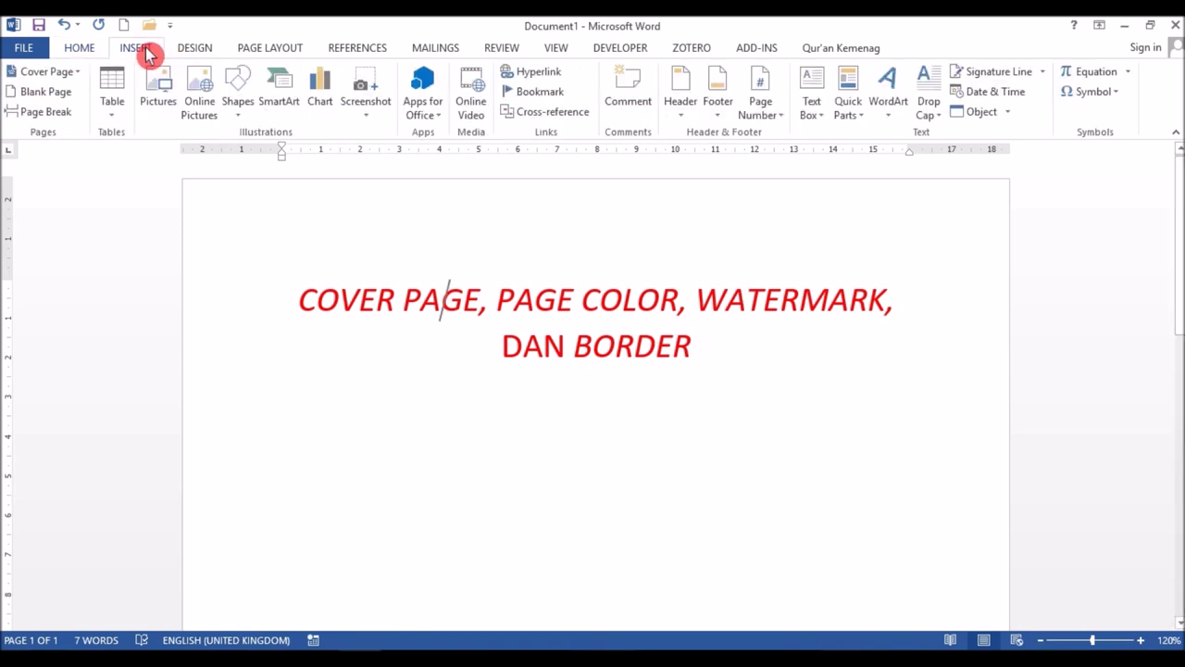
left_click(81, 73)
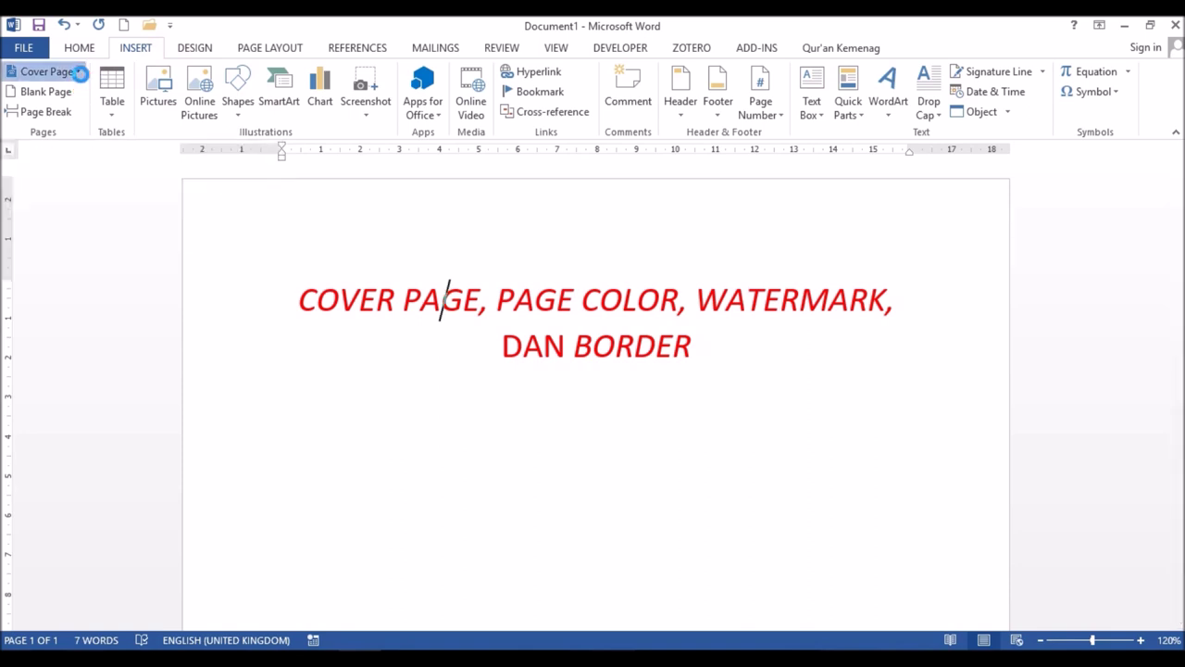
left_click(81, 75)
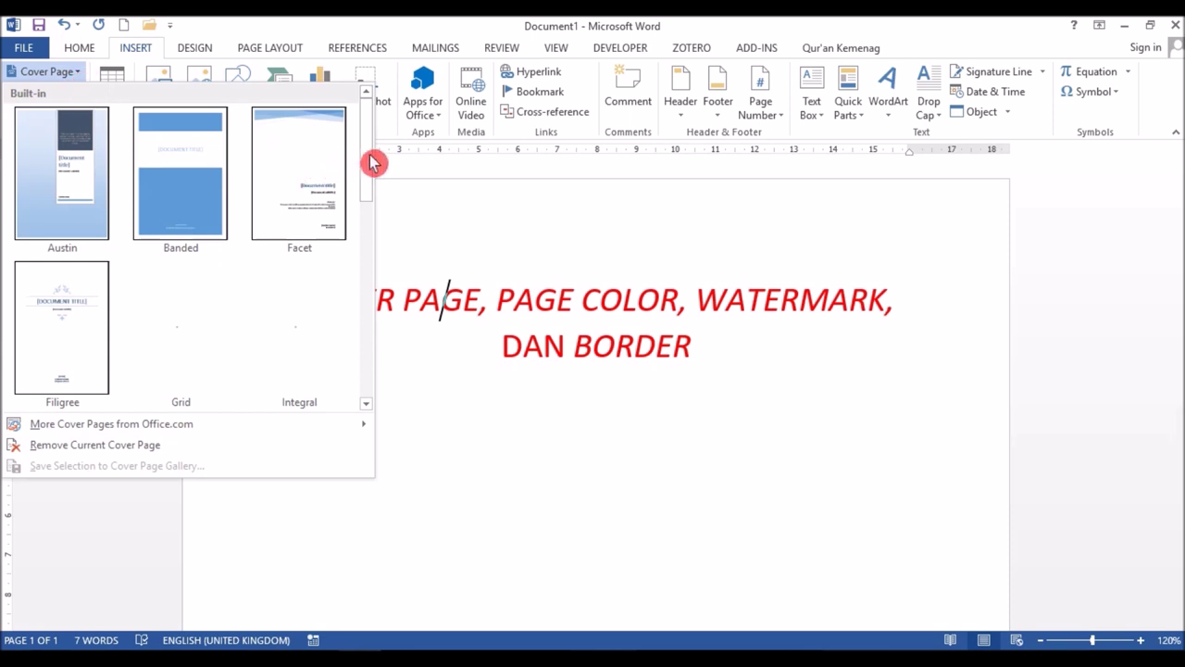
mouse_move(371, 162)
left_mouse_down()
mouse_move(387, 222)
mouse_move(364, 372)
left_mouse_up()
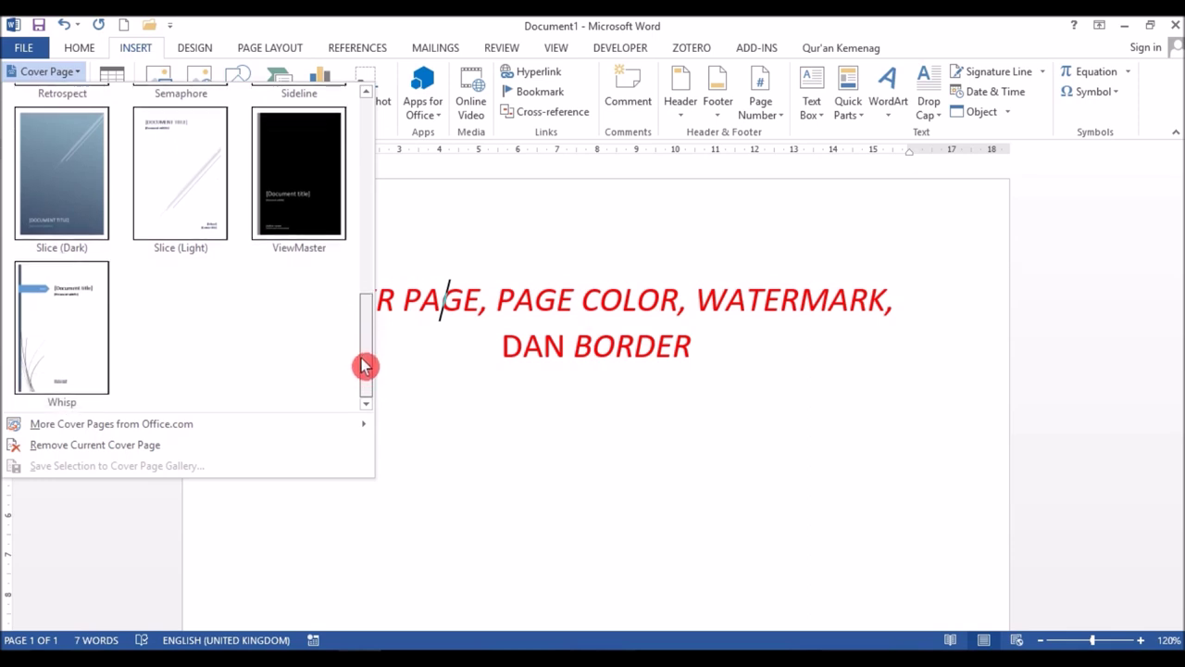
left_click_drag(364, 372, 361, 199)
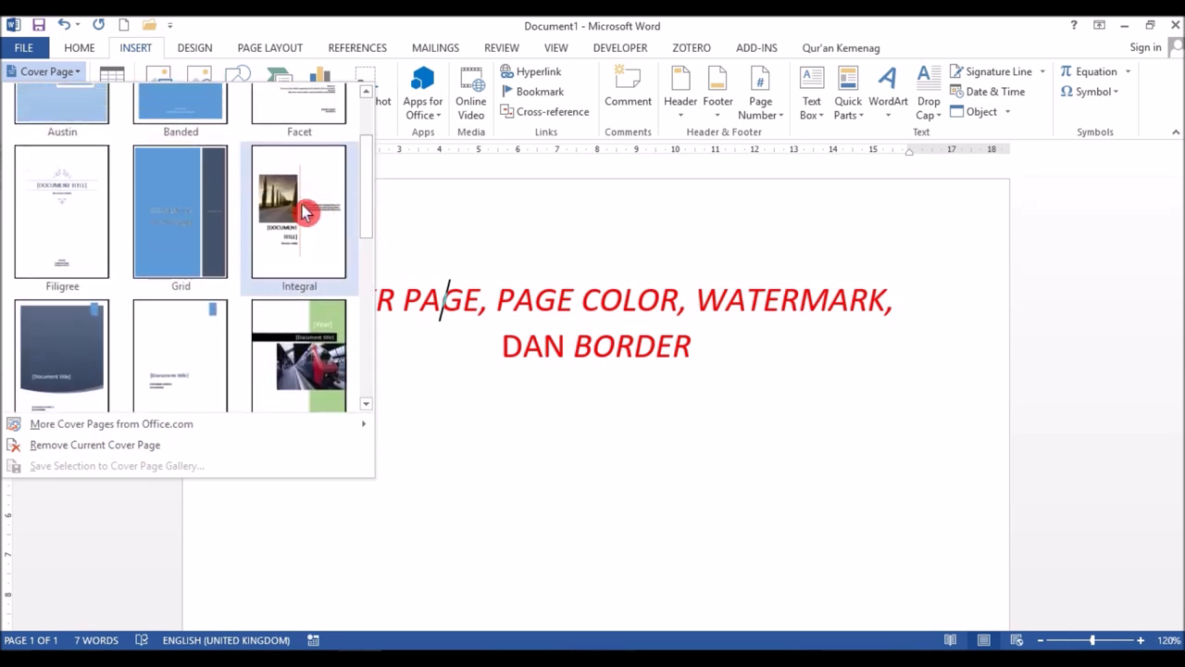
left_click(306, 212)
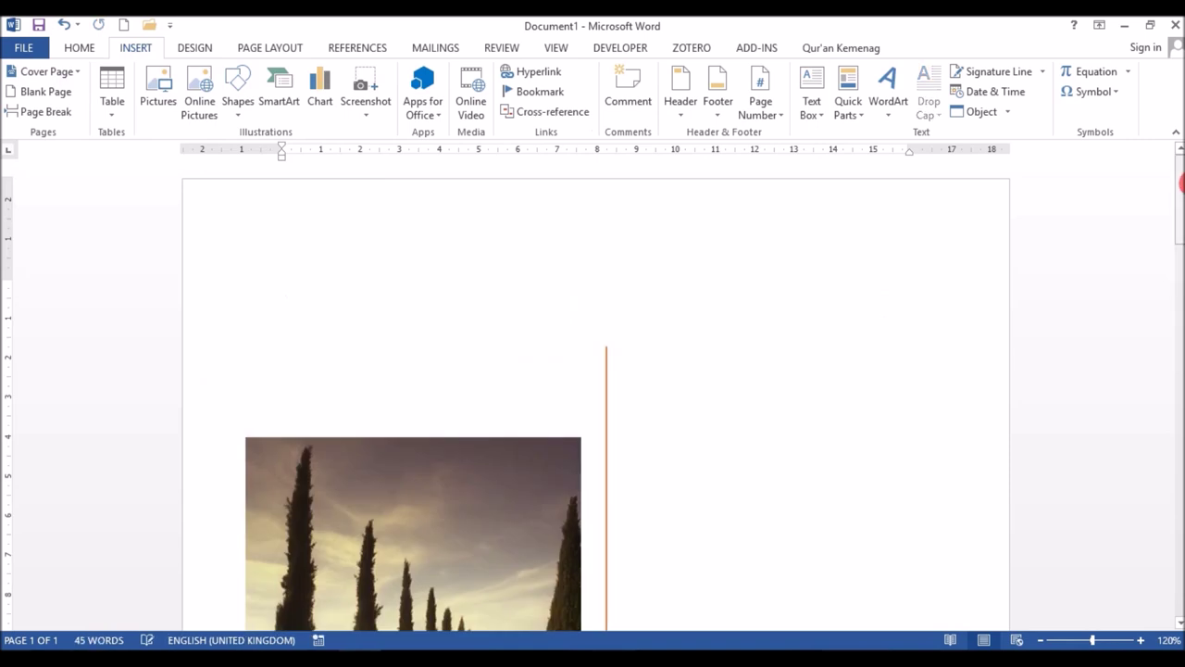
Step: Replace the cover title with 'CARA MEMBUAT COVER PAGE' and enter the author's name as the subtitle
left_click_drag(1179, 195, 1182, 295)
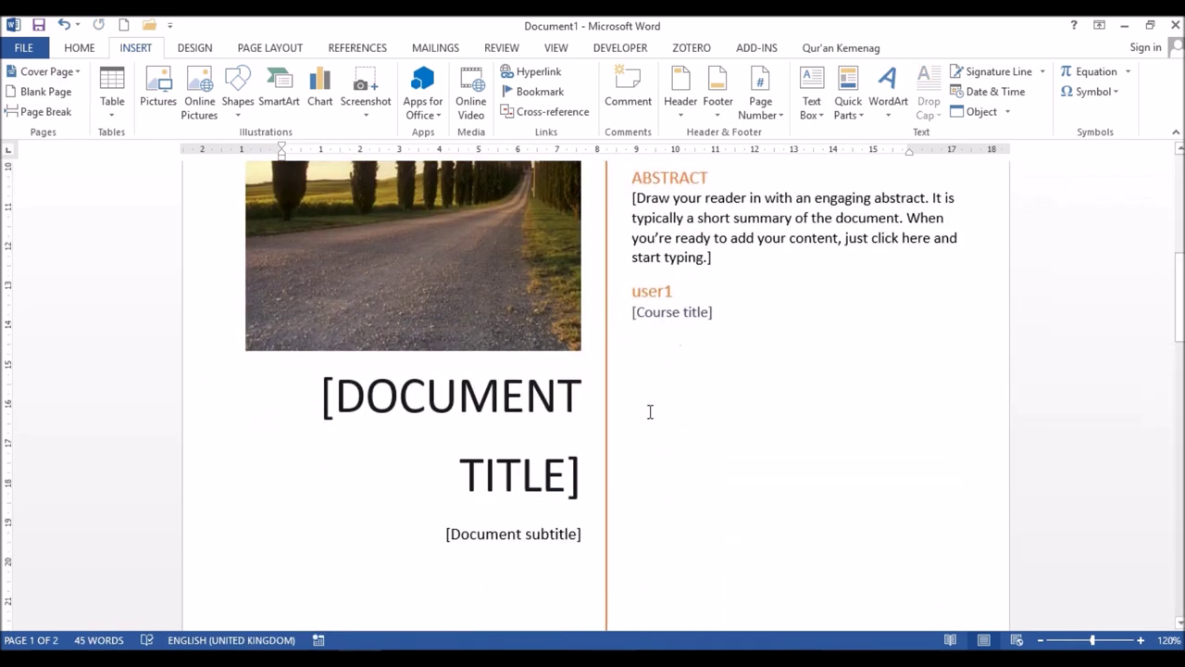
left_click(571, 477)
key("Delete")
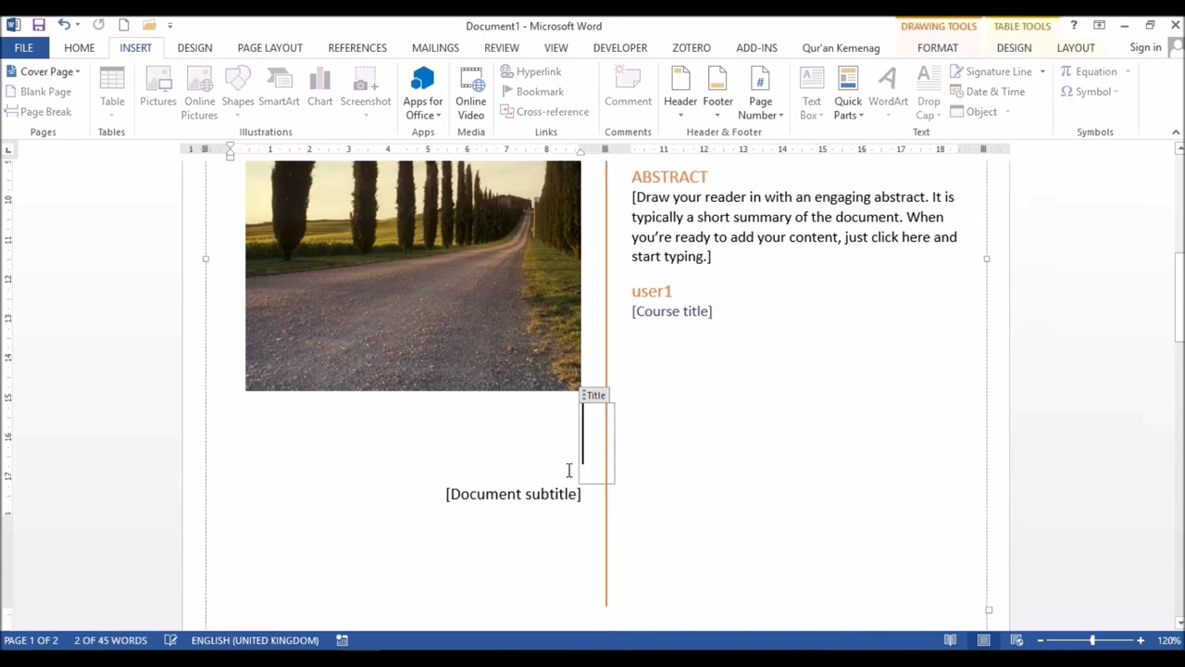
type("CAR")
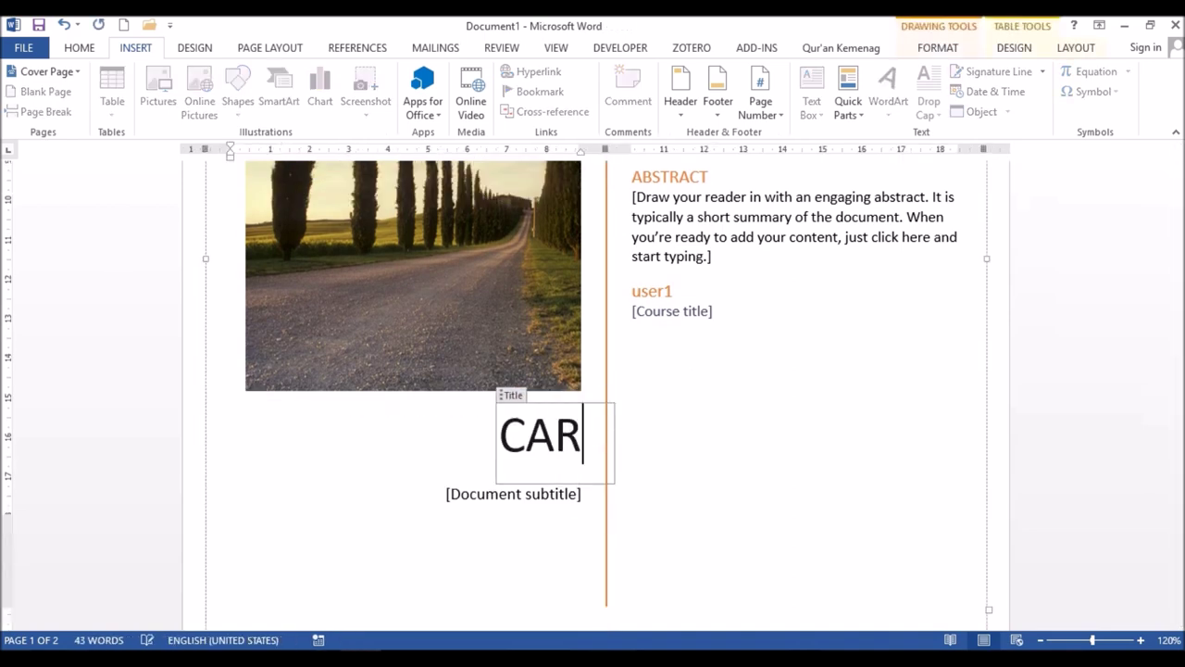
type("A MEMBUAT ")
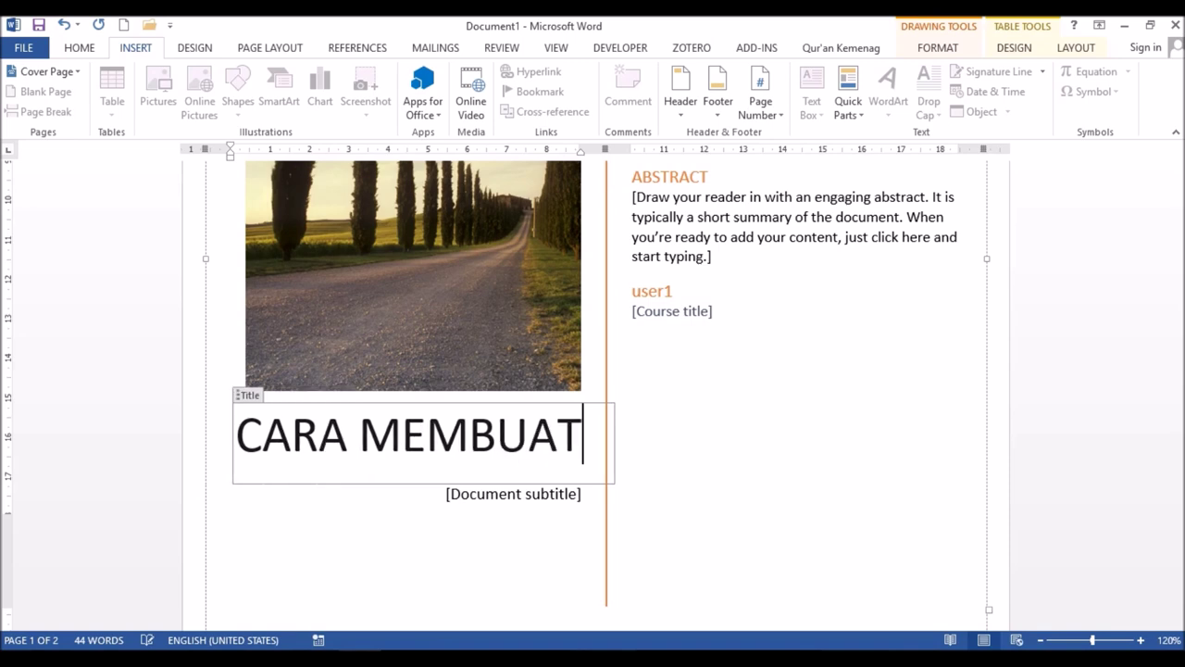
type("COVER")
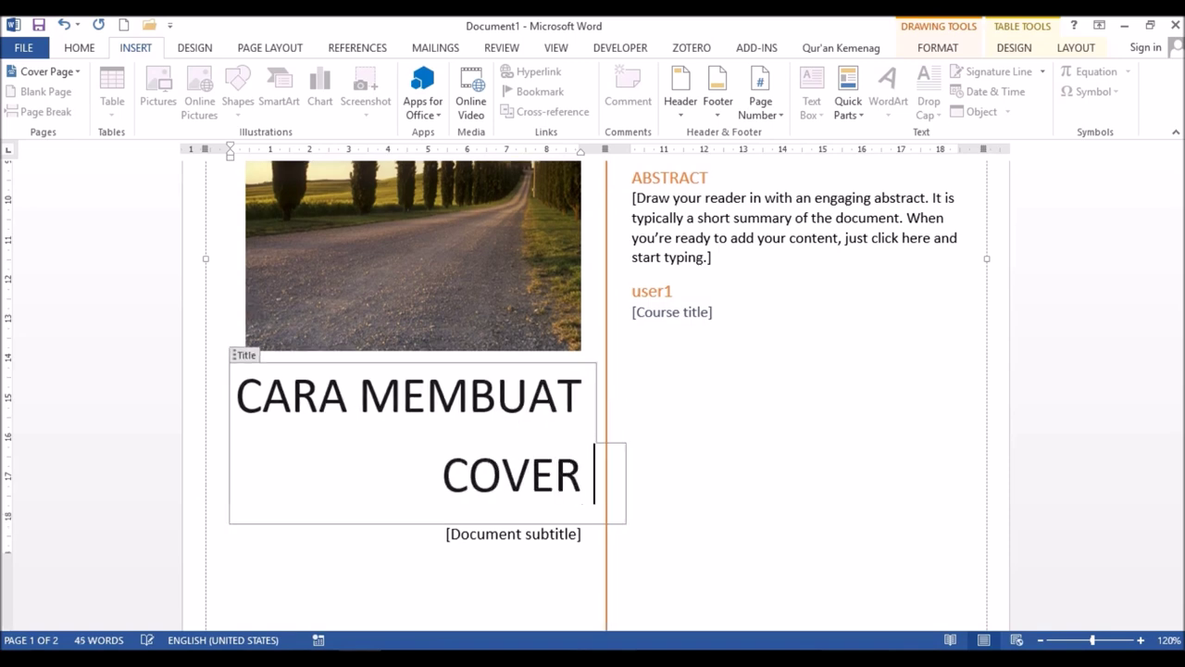
type(" PAGE")
left_click(563, 542)
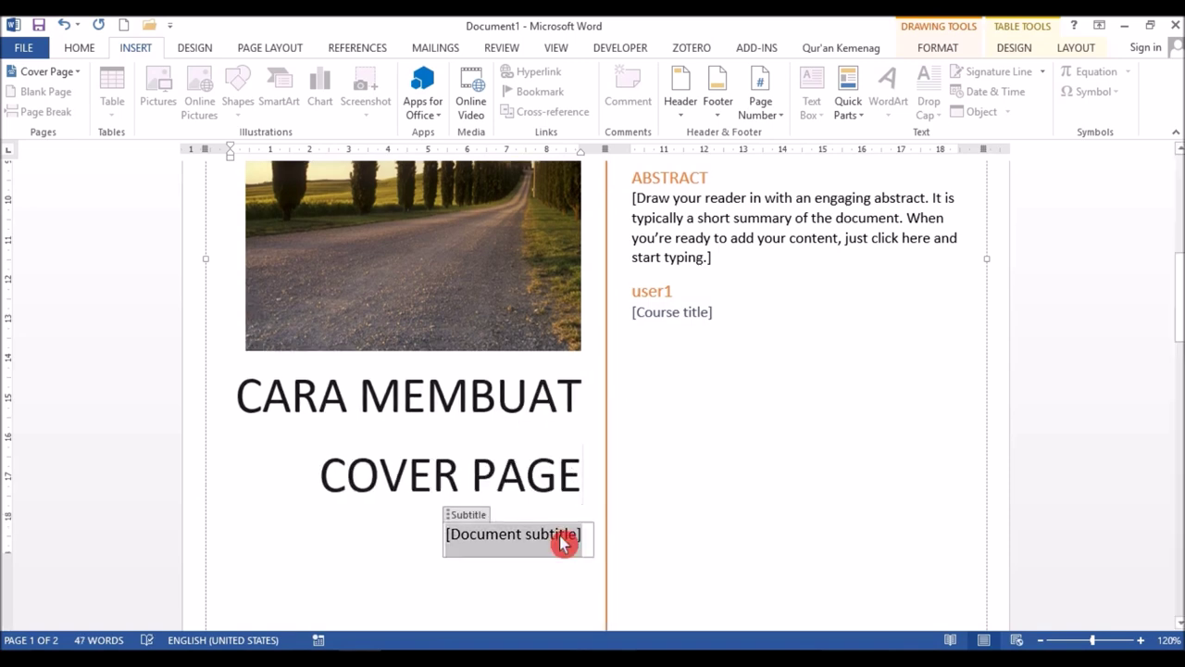
type("LIS SAFITRI")
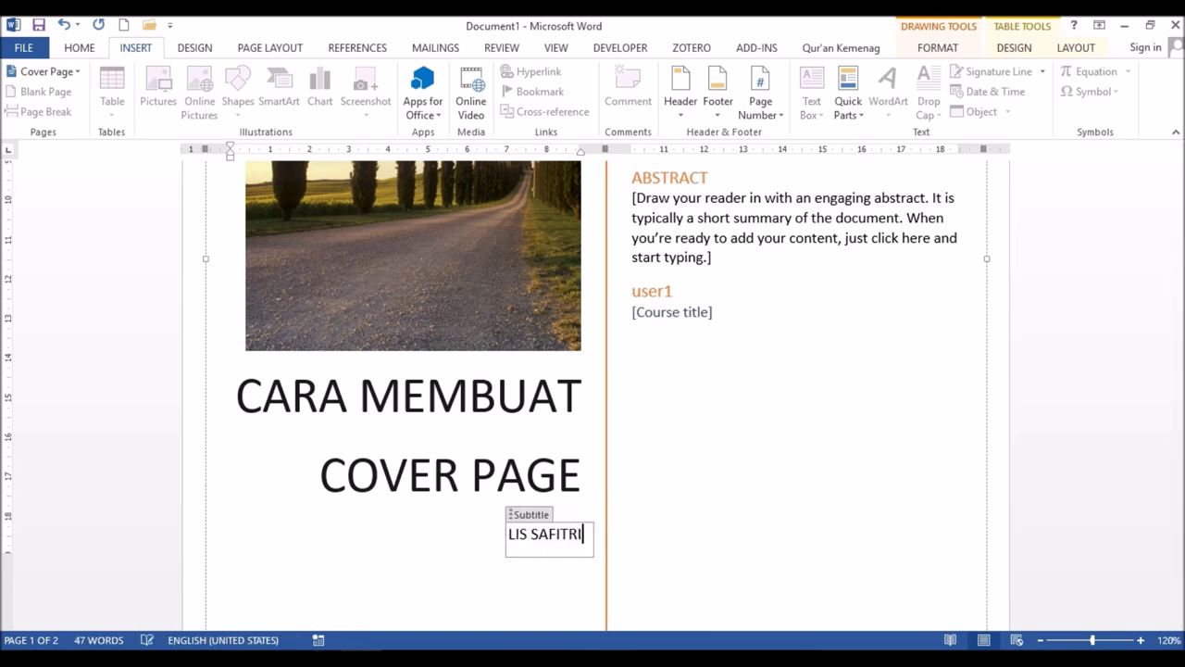
left_click(759, 218)
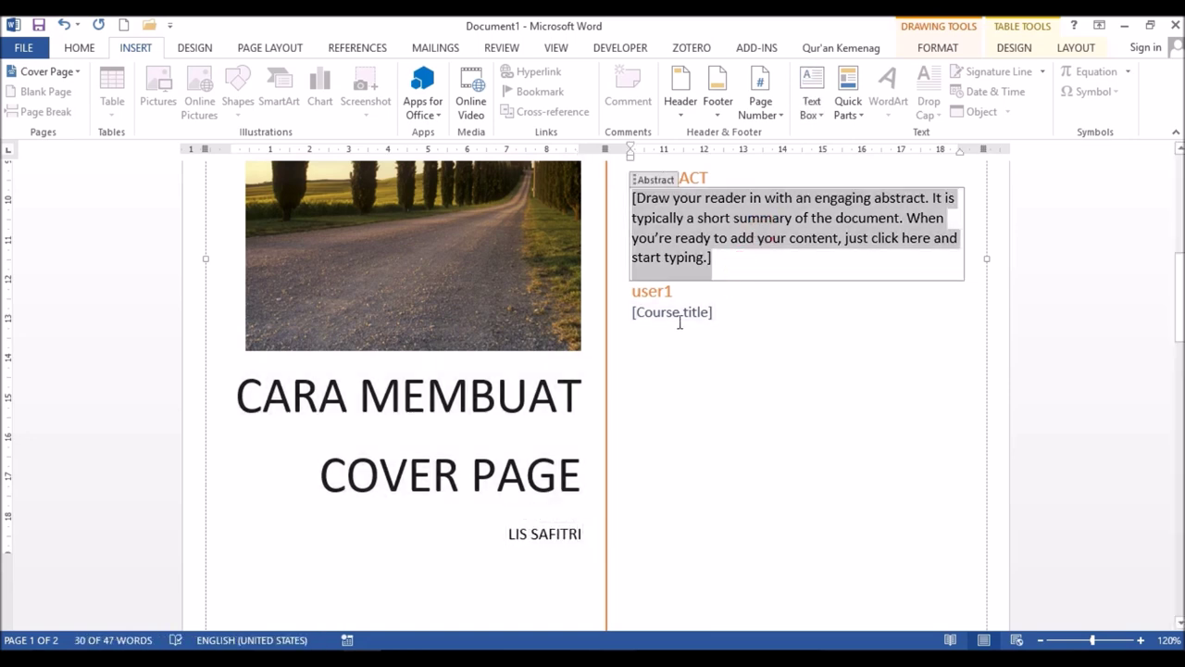
left_click(680, 318)
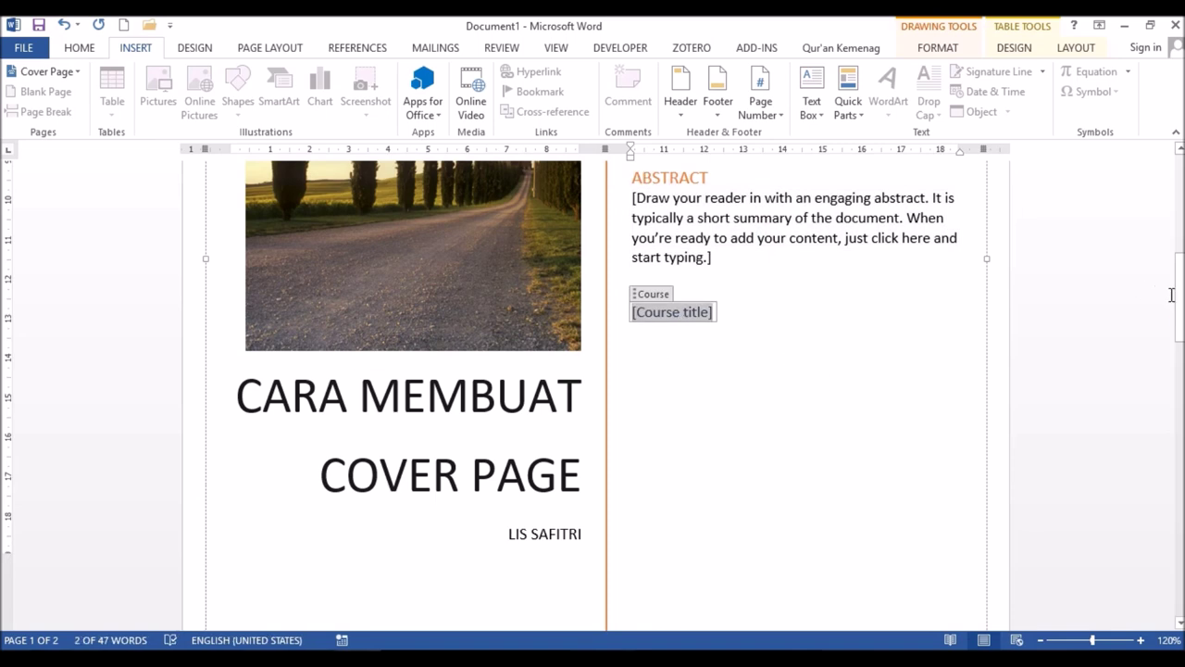
mouse_move(1179, 293)
left_mouse_down()
mouse_move(1181, 326)
mouse_move(1174, 215)
left_mouse_up()
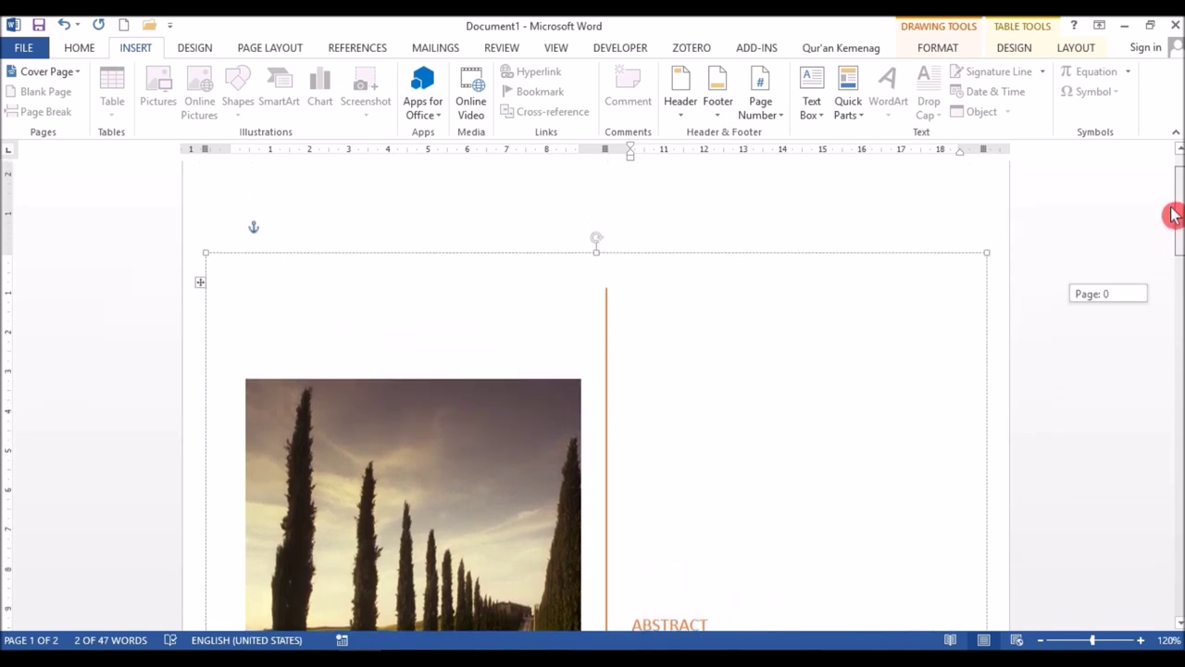
Step: Scroll past the cover page and place the cursor in page 2's text under the red heading
left_click_drag(1174, 214, 1181, 426)
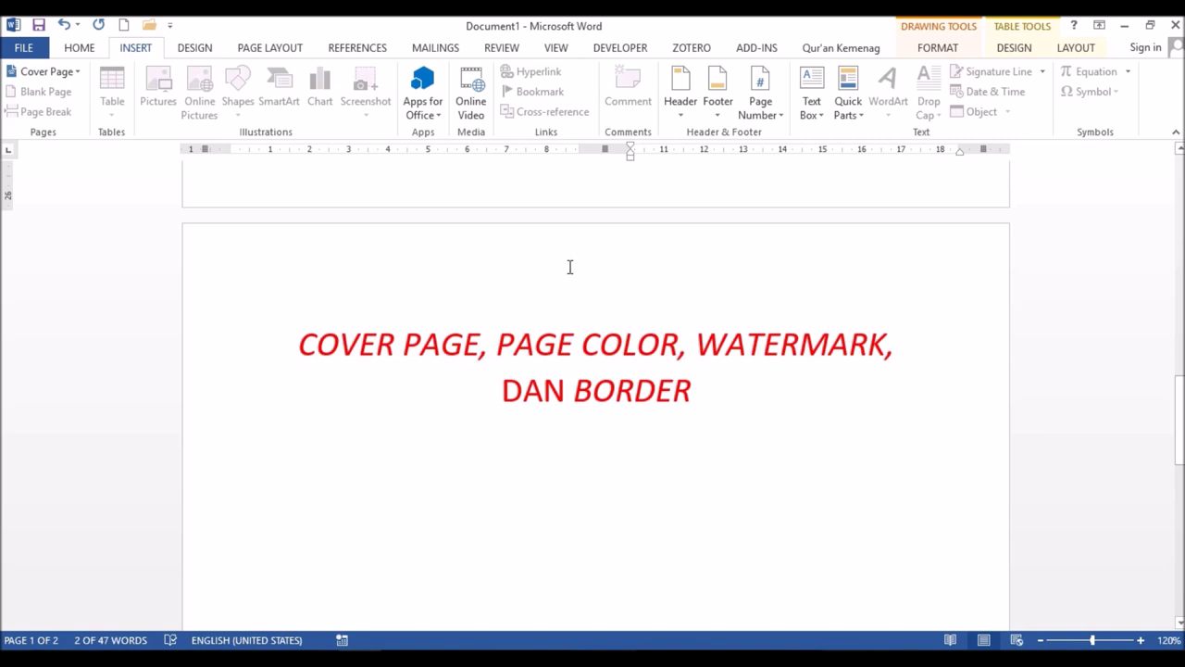
left_click(567, 267)
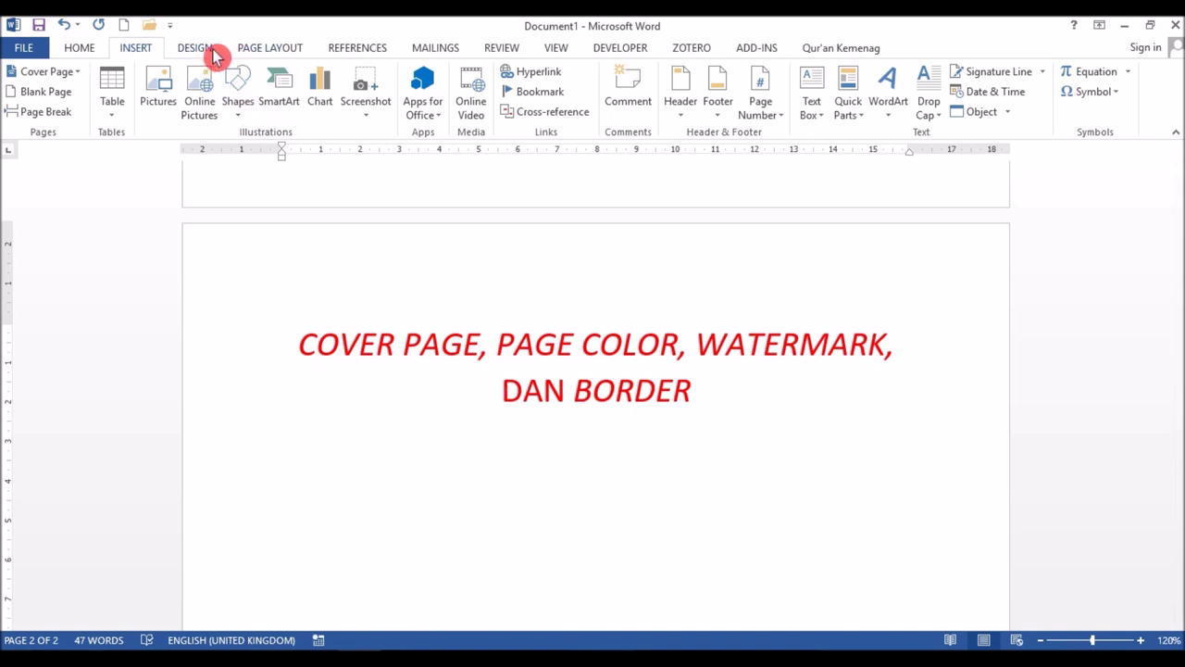
left_click(216, 55)
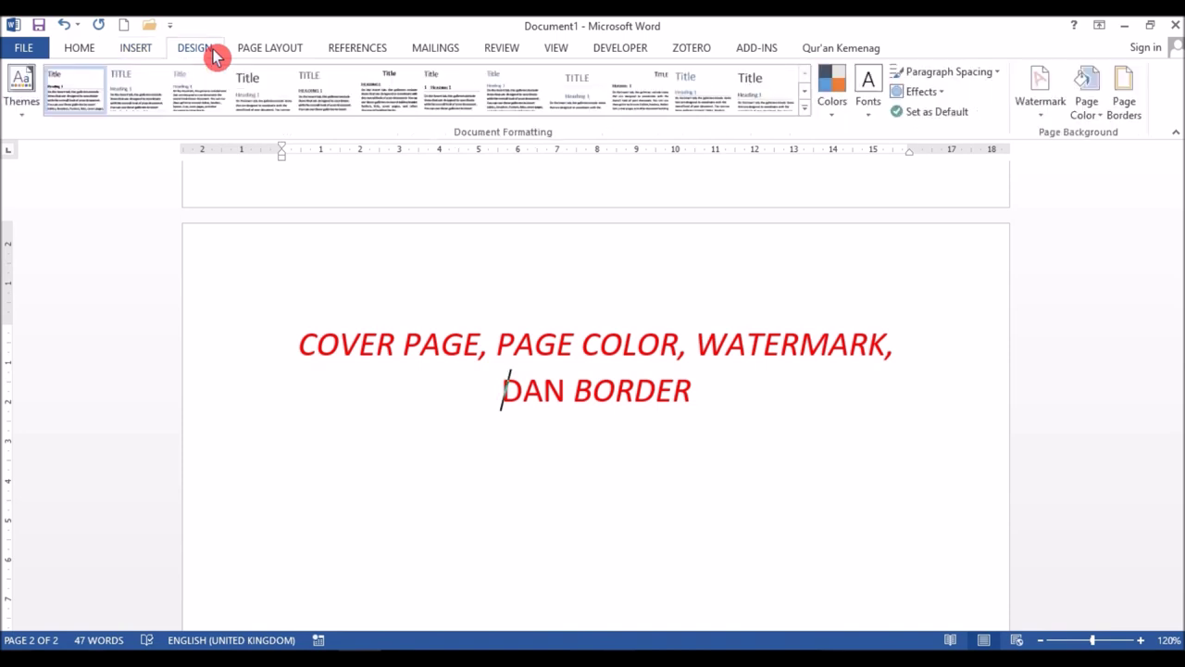
Step: Set the page colour to Blue, Accent 1, Lighter 60%
left_click(1103, 123)
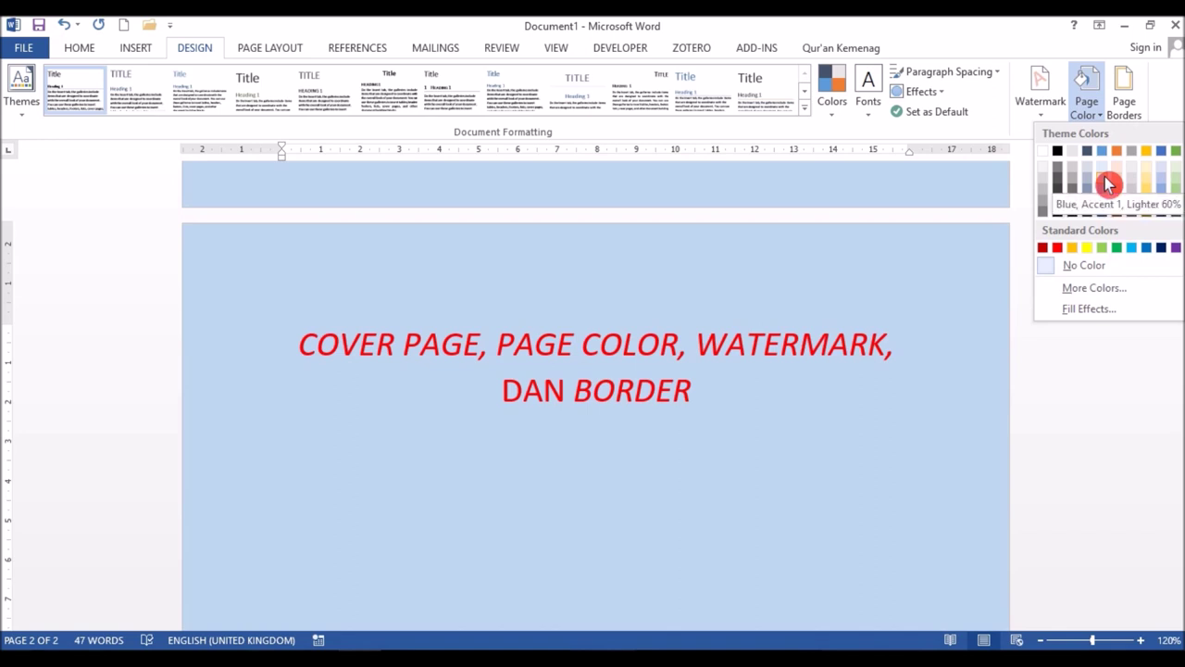
left_click(1103, 178)
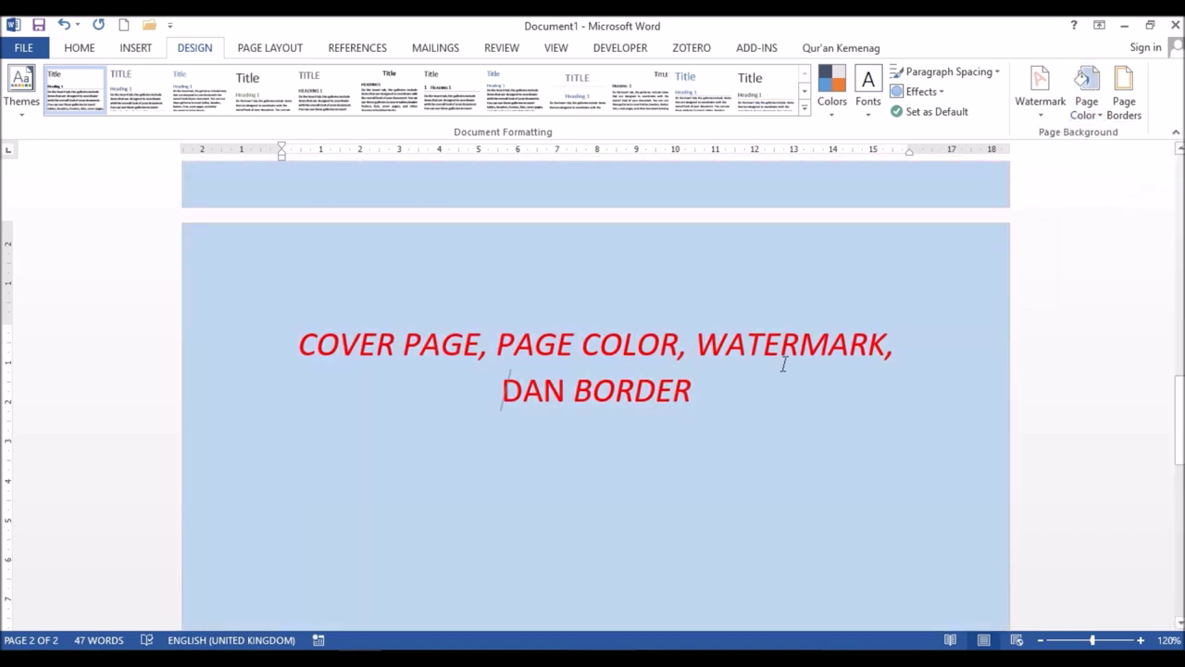
left_click(1182, 463)
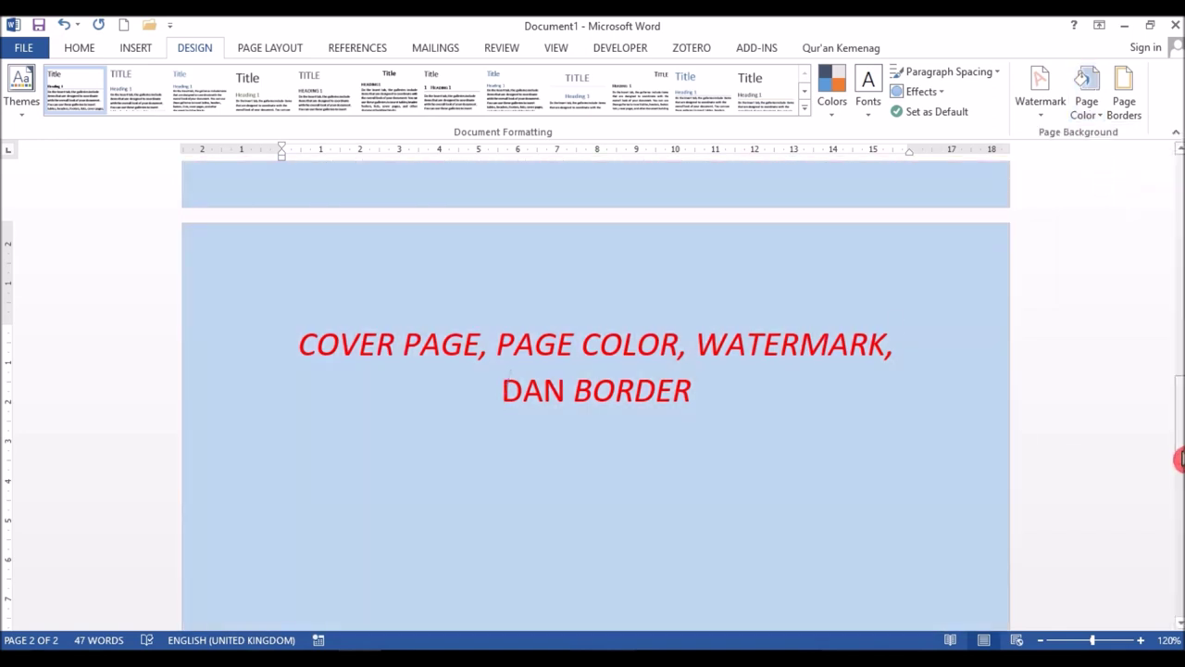
left_click_drag(1180, 459, 1180, 413)
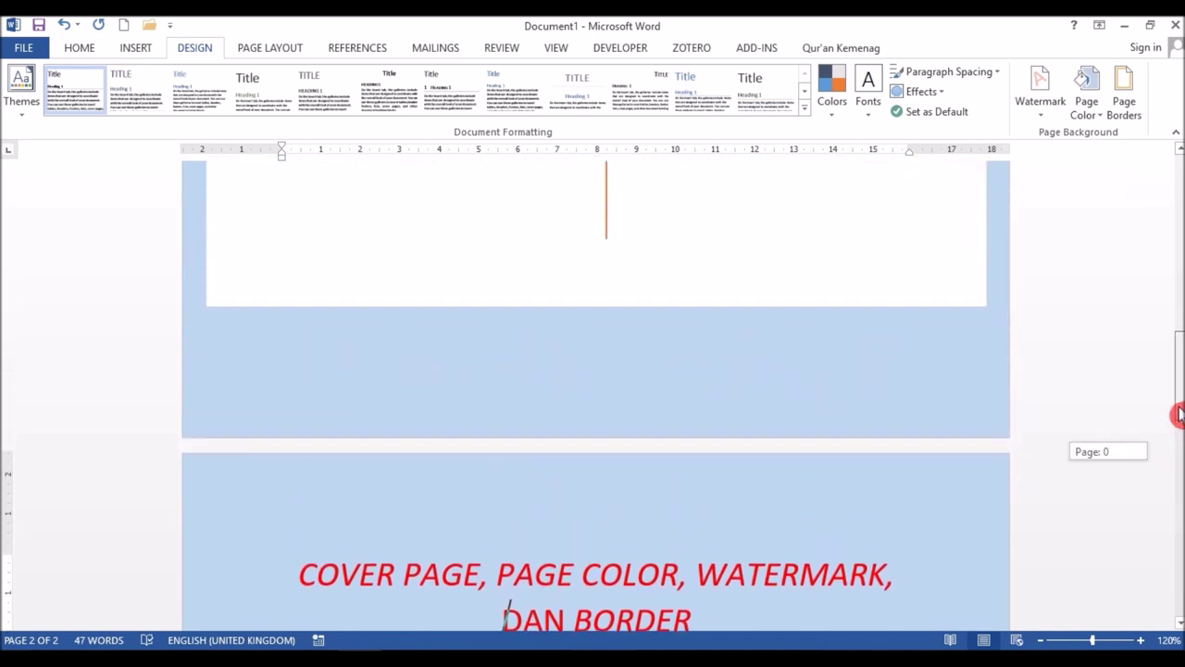
mouse_move(1180, 414)
left_mouse_down()
mouse_move(1165, 332)
mouse_move(1176, 398)
left_mouse_up()
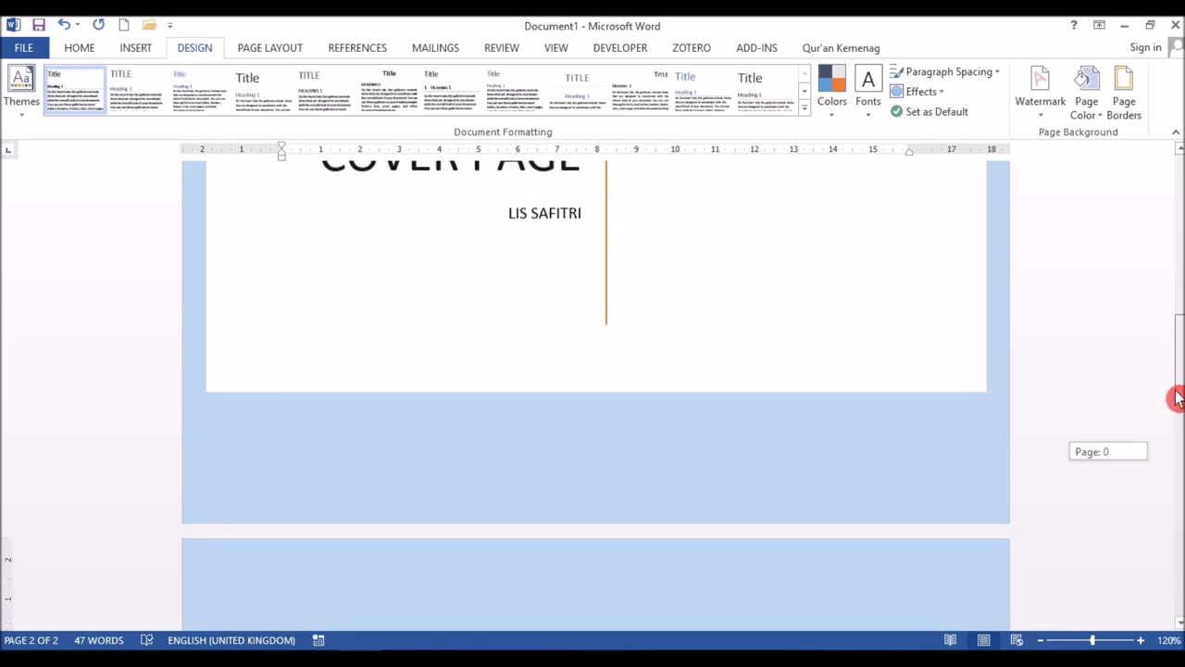
left_click_drag(1176, 398, 1179, 445)
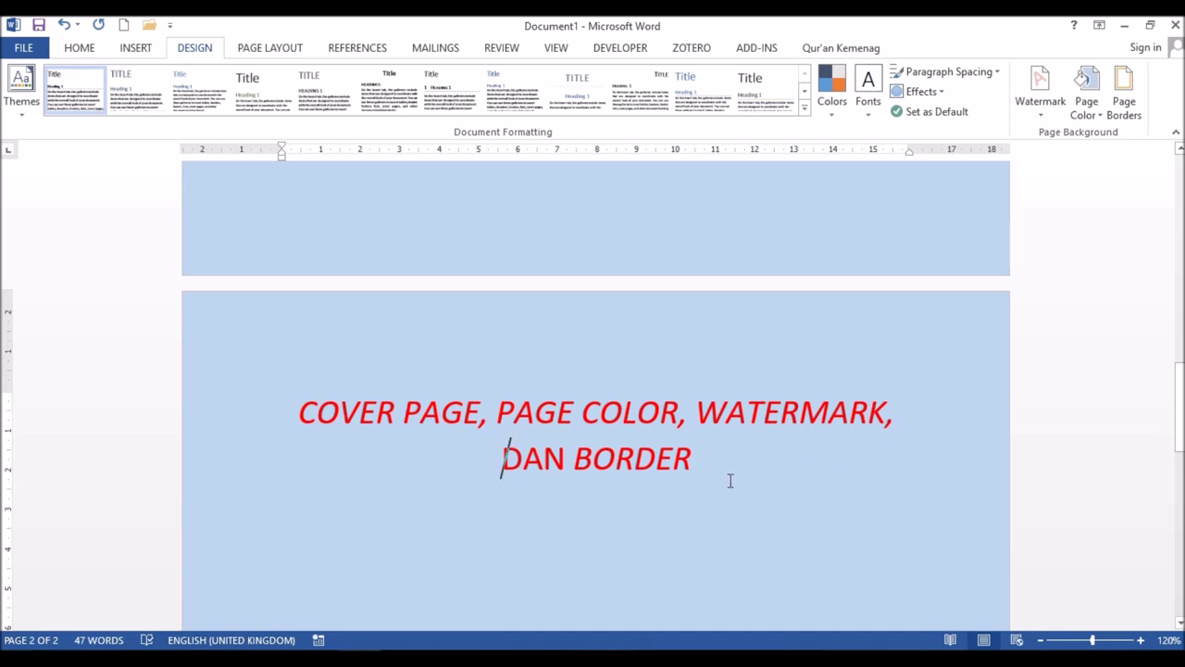
left_click(1179, 392)
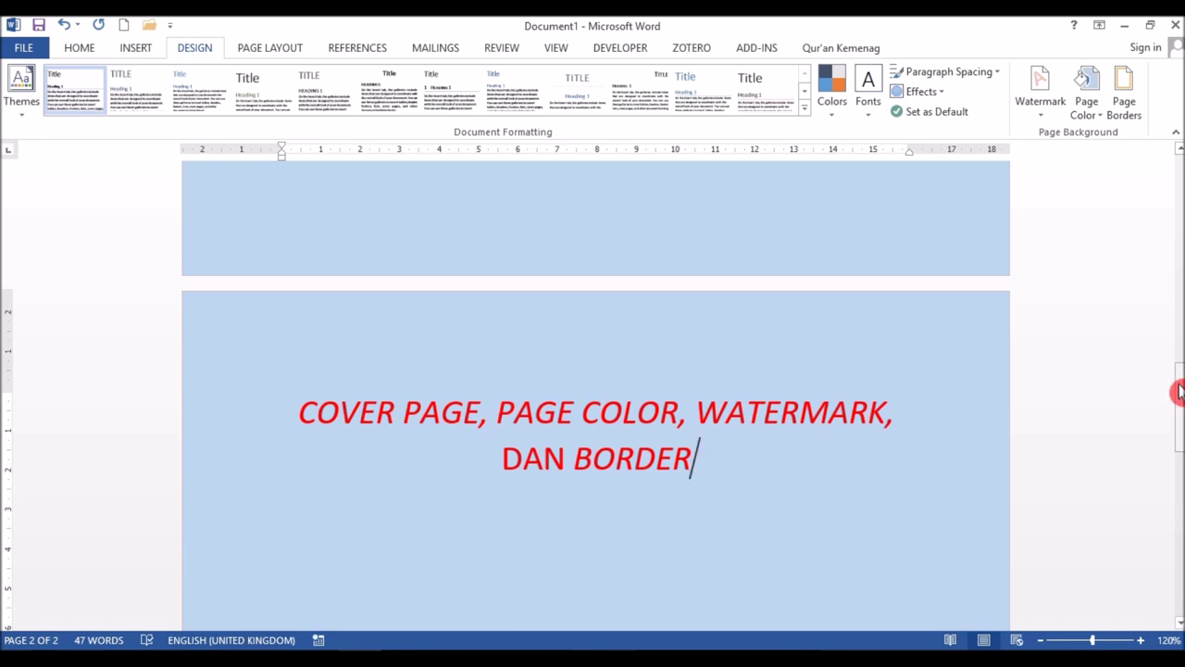
left_click_drag(1179, 391, 1179, 401)
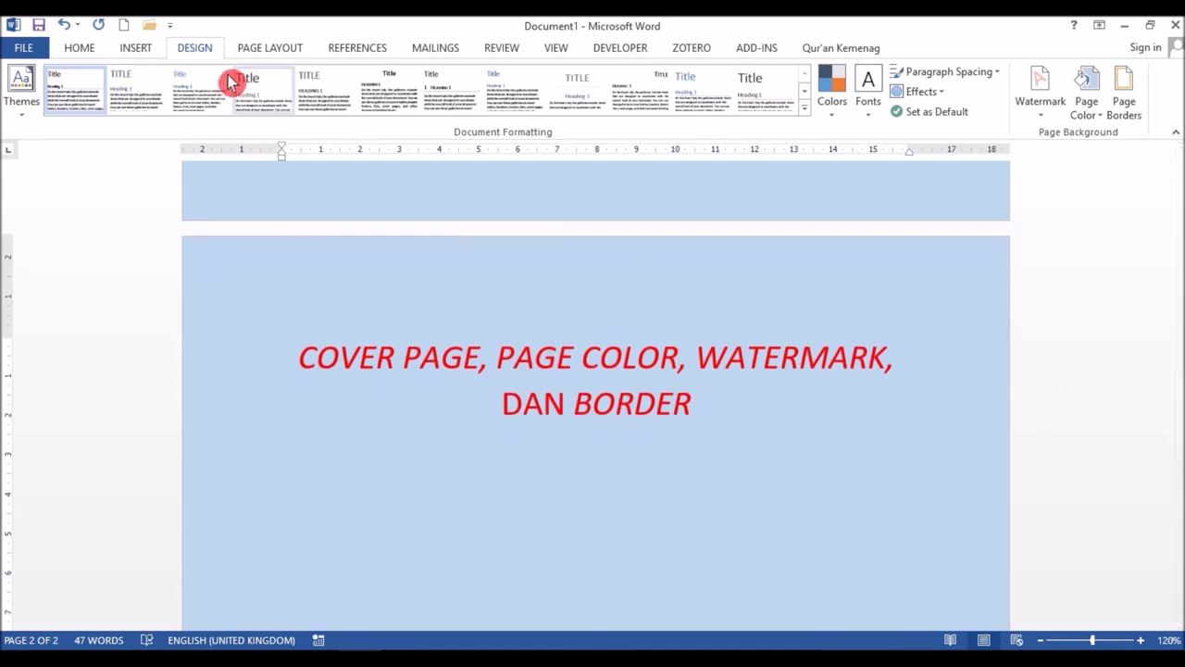
left_click(1102, 120)
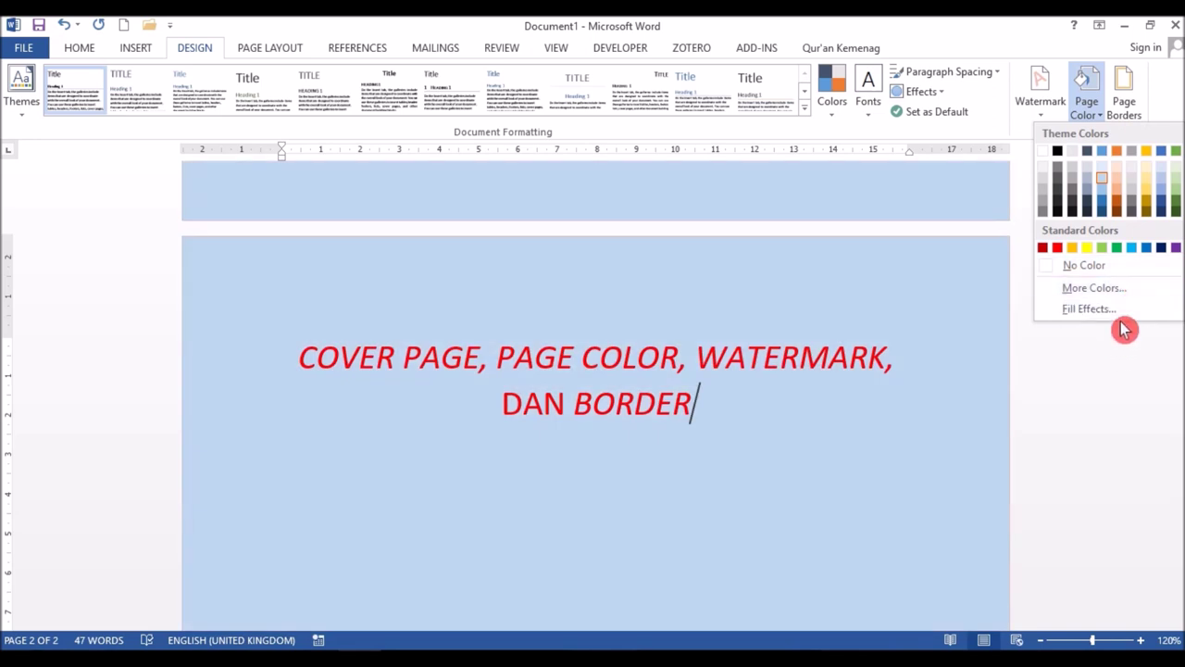
Step: Apply a one-colour horizontal gradient fill effect, light blue fading to dark grey-blue, to the pages
left_click(1129, 291)
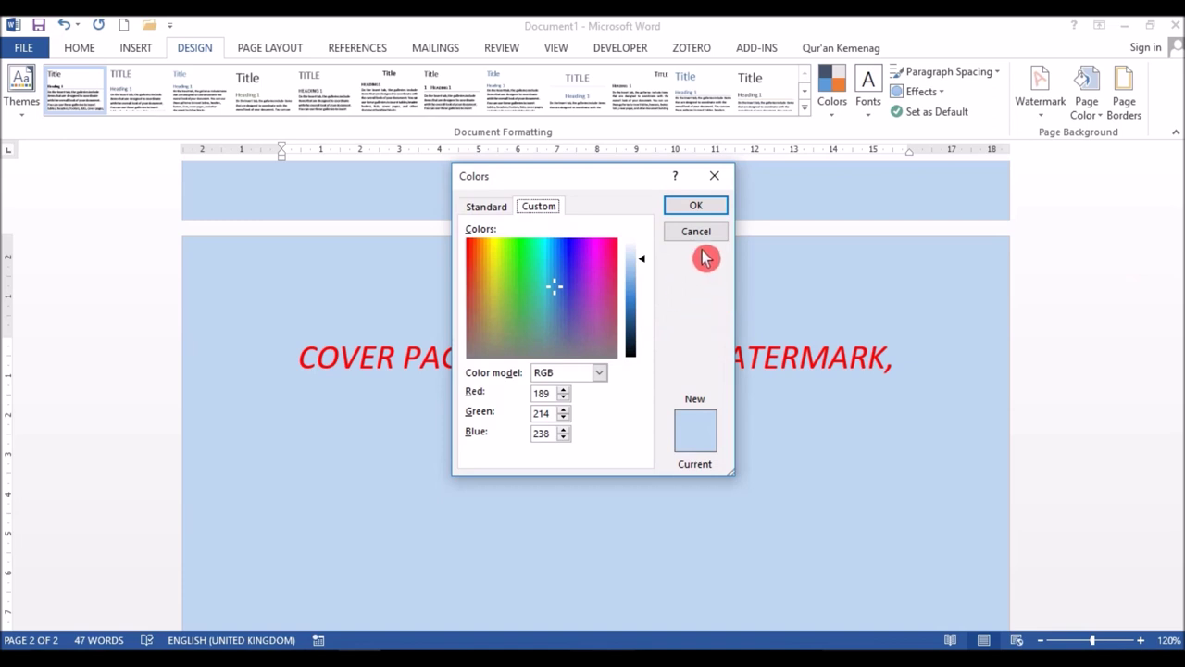
left_click(715, 178)
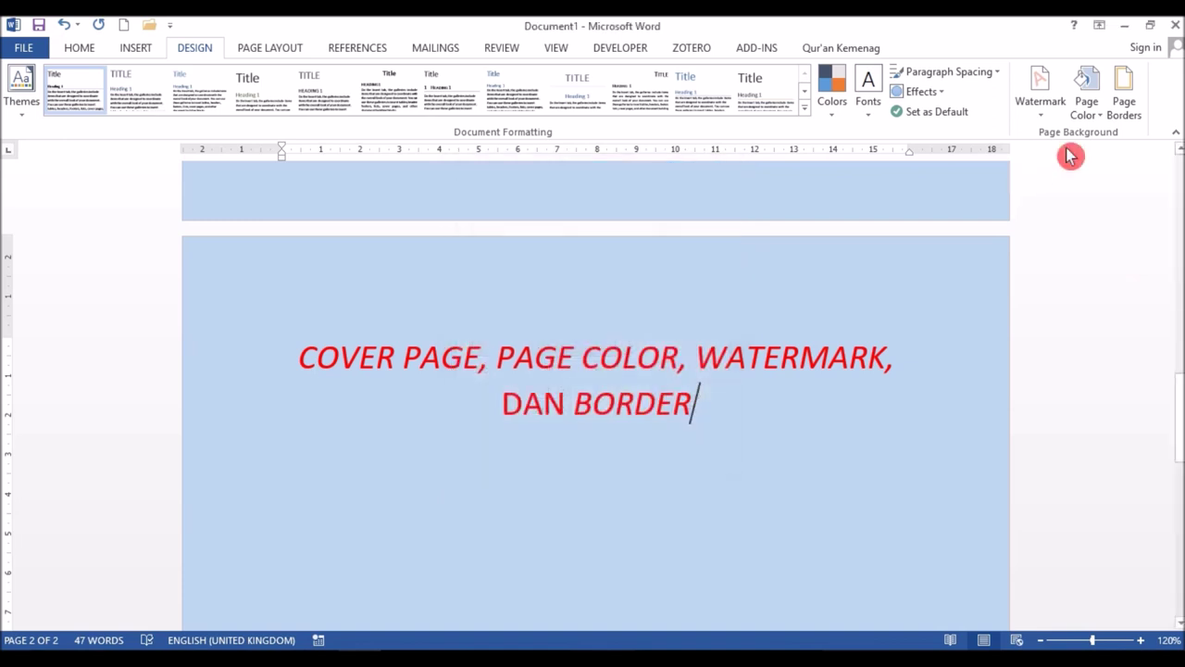
left_click(1099, 119)
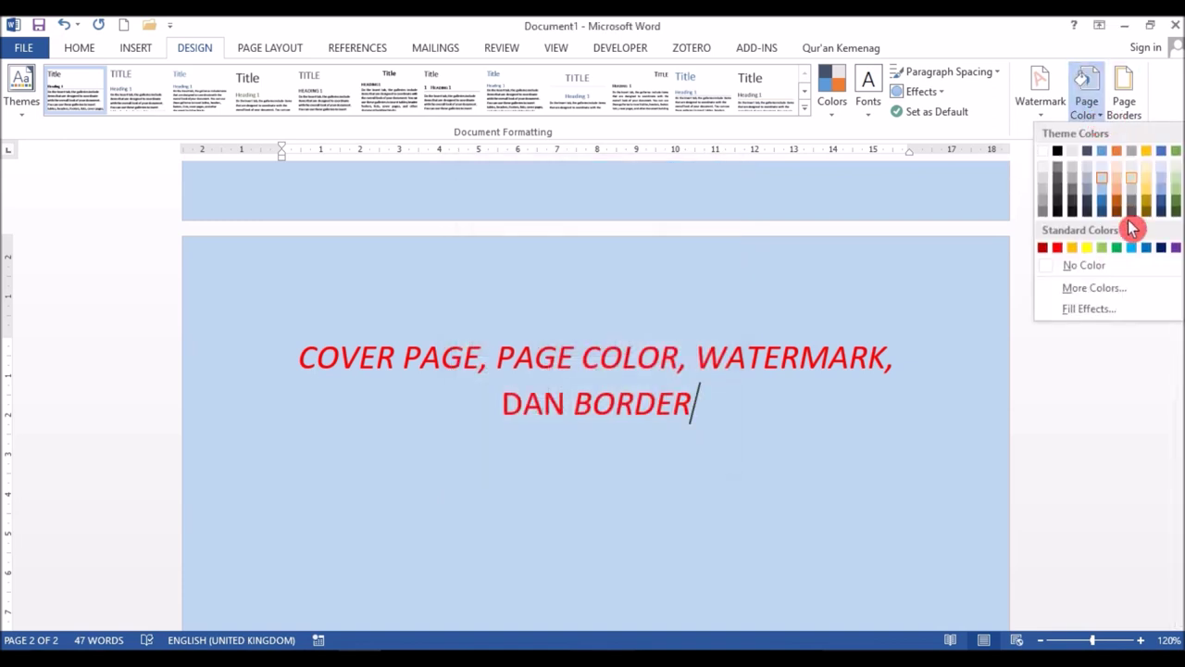
left_click(1100, 310)
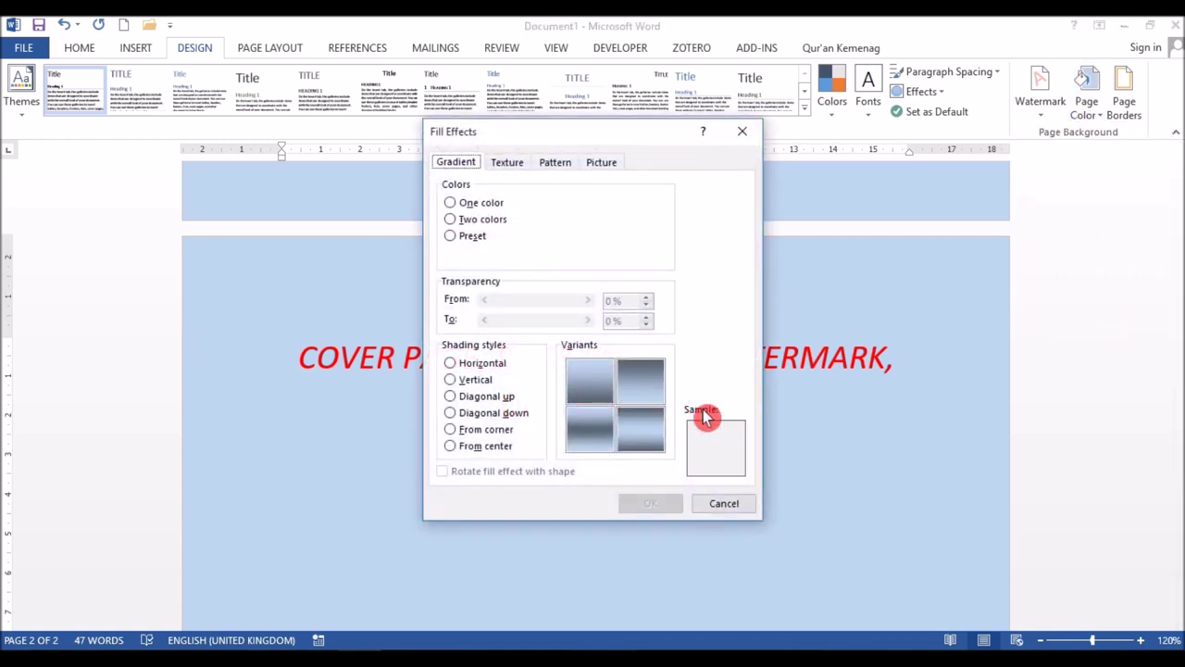
left_click(488, 364)
left_click(649, 502)
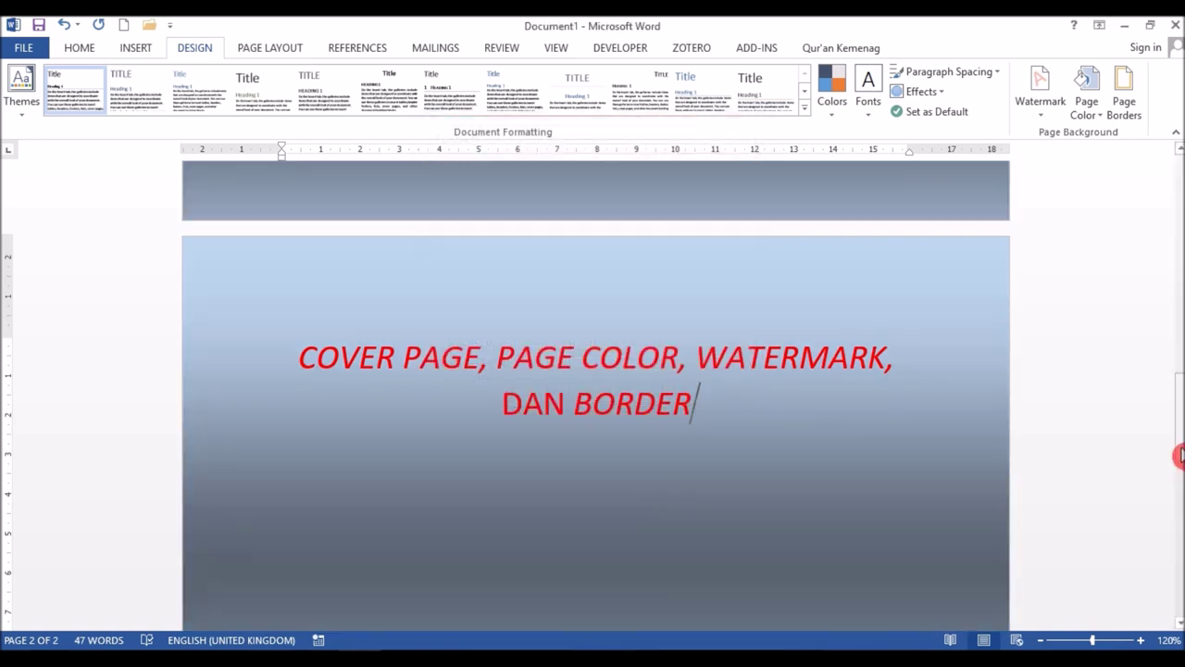
mouse_move(1182, 480)
left_mouse_down()
mouse_move(1182, 537)
mouse_move(1166, 444)
left_mouse_up()
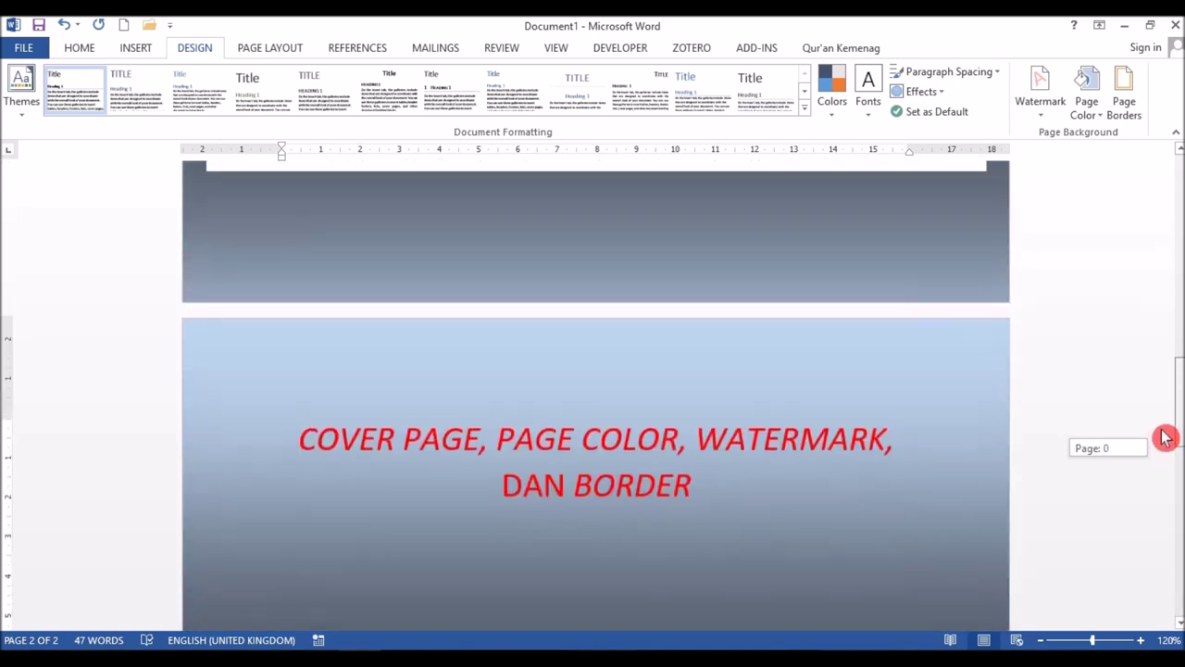
left_click_drag(1166, 445, 1163, 419)
left_click_drag(1165, 458, 1163, 453)
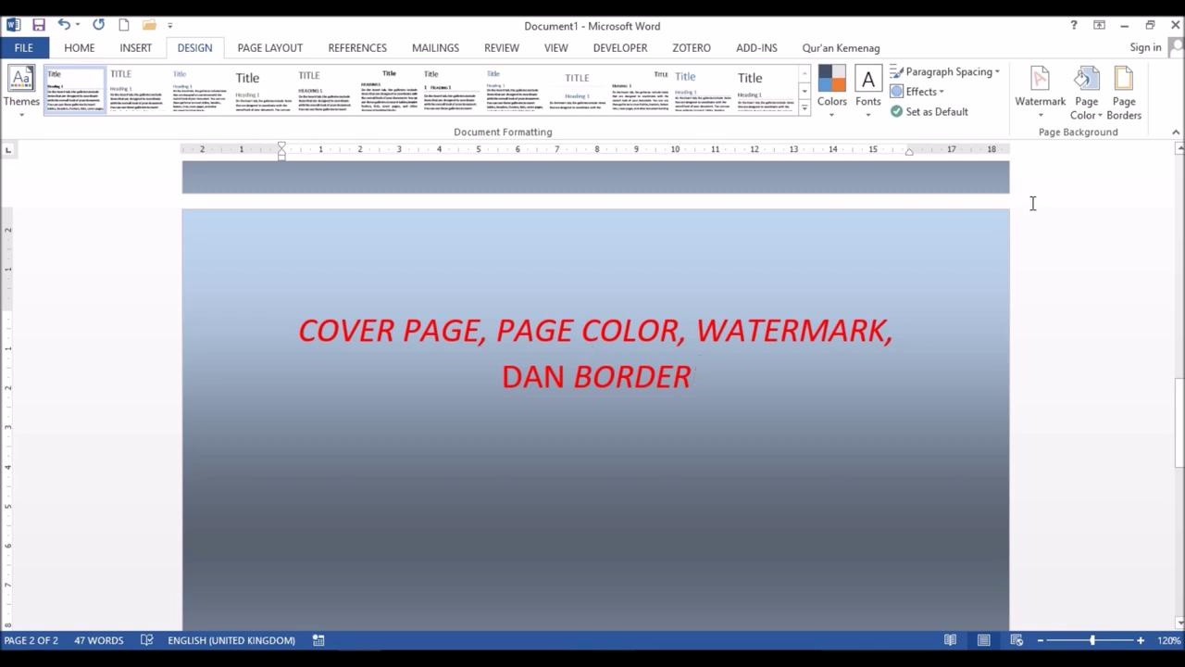
Step: Browse the Watermark gallery down to the DRAFT and SAMPLE presets, then open Custom Watermark
left_click(1041, 123)
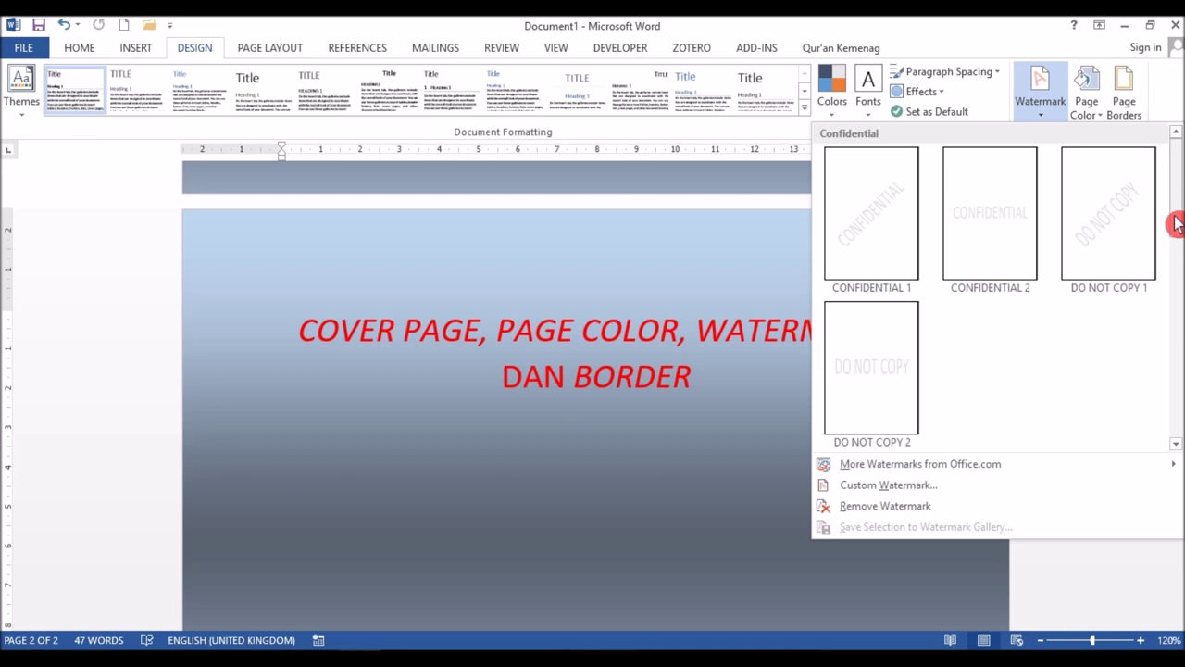
left_click_drag(1174, 223, 1174, 239)
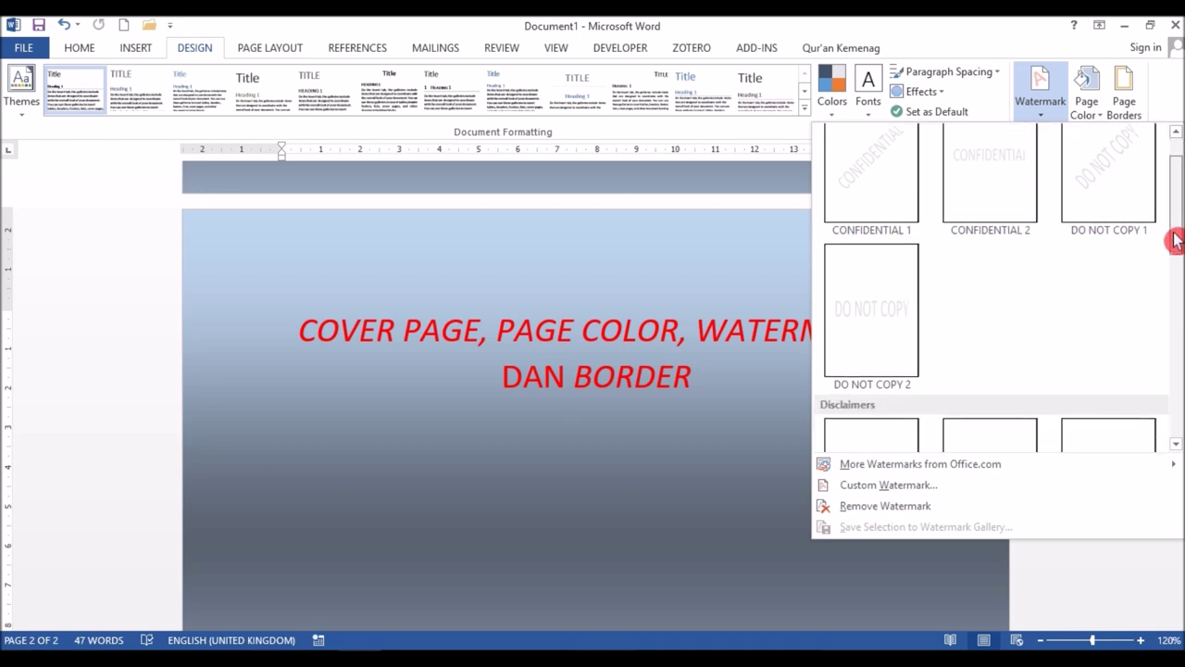
left_click_drag(1174, 239, 1178, 347)
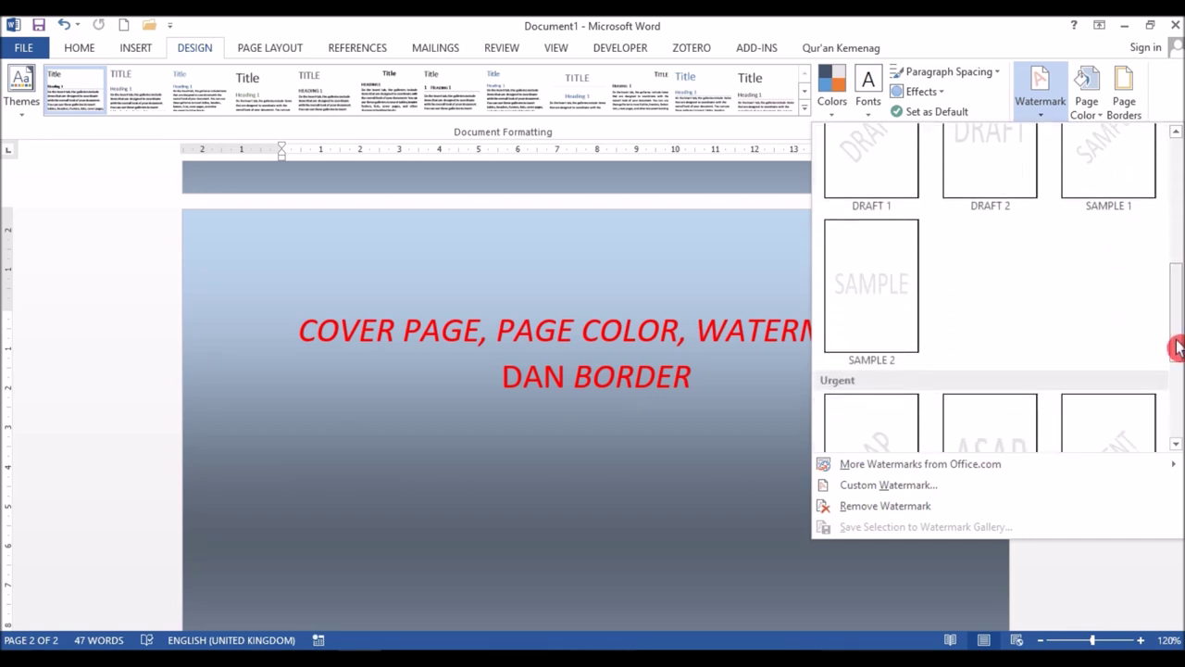
left_click(955, 490)
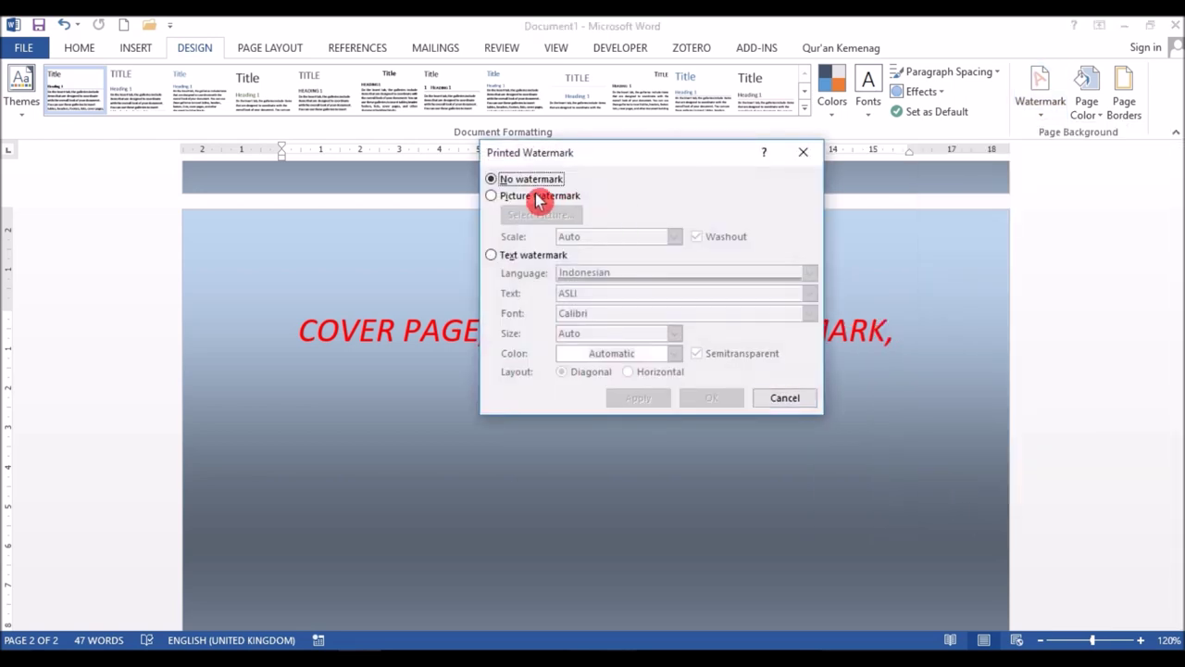
Step: Choose a text watermark and enter the author's name as its text
left_click(533, 195)
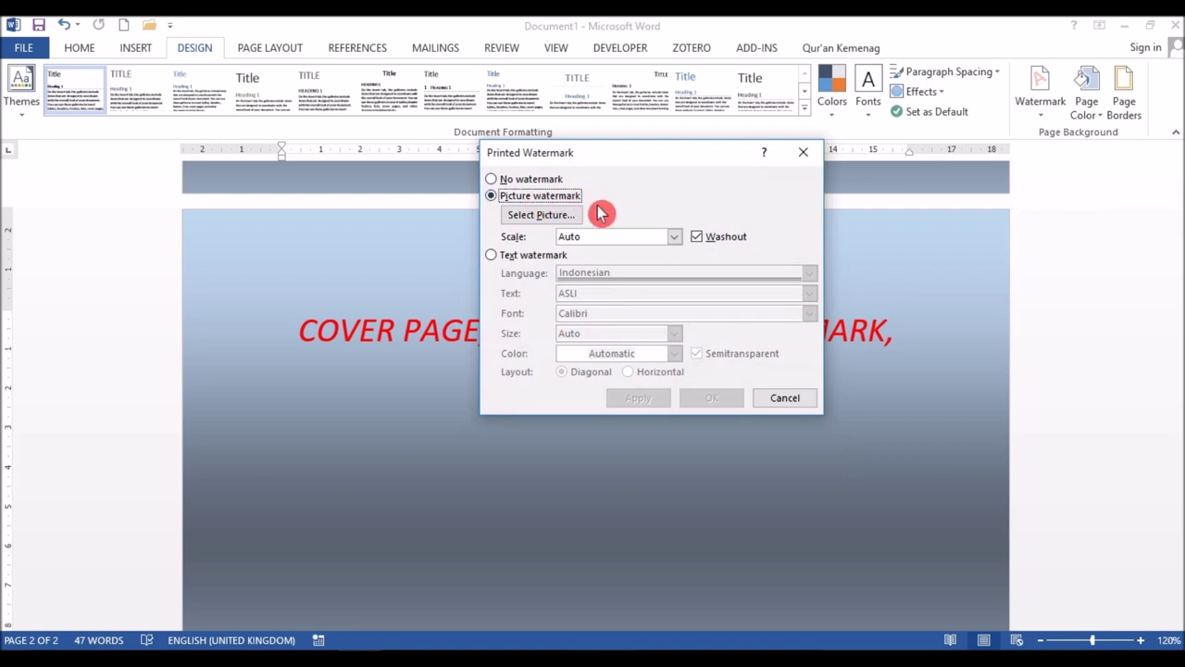
left_click(528, 255)
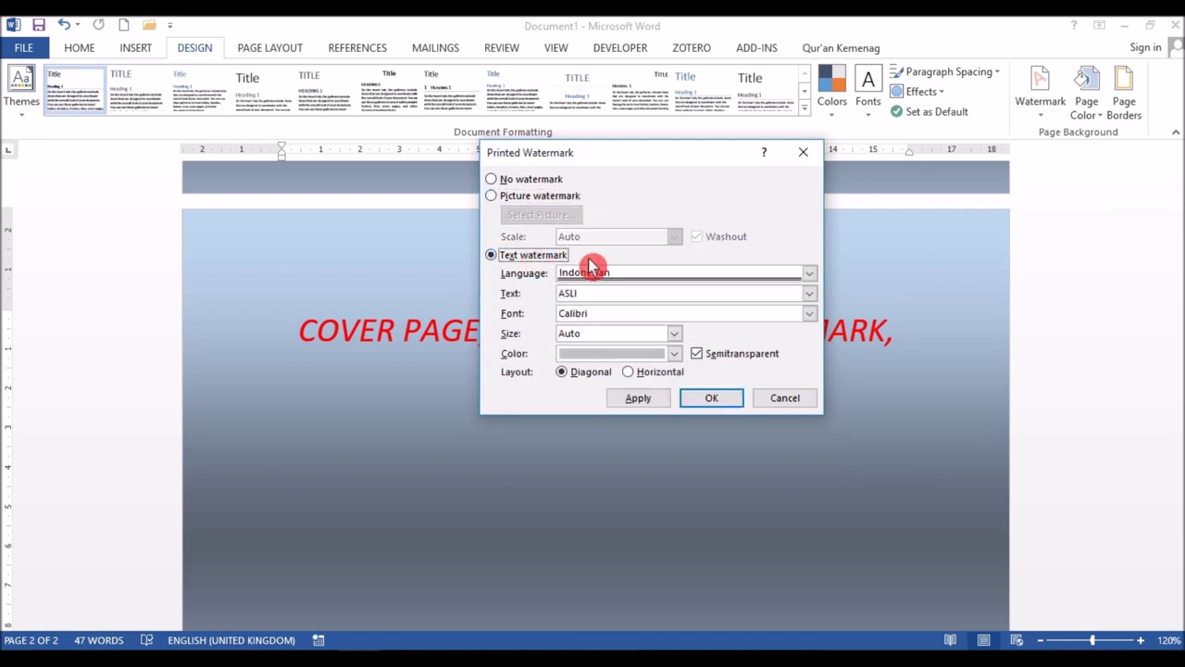
left_click(554, 257)
left_click(599, 293)
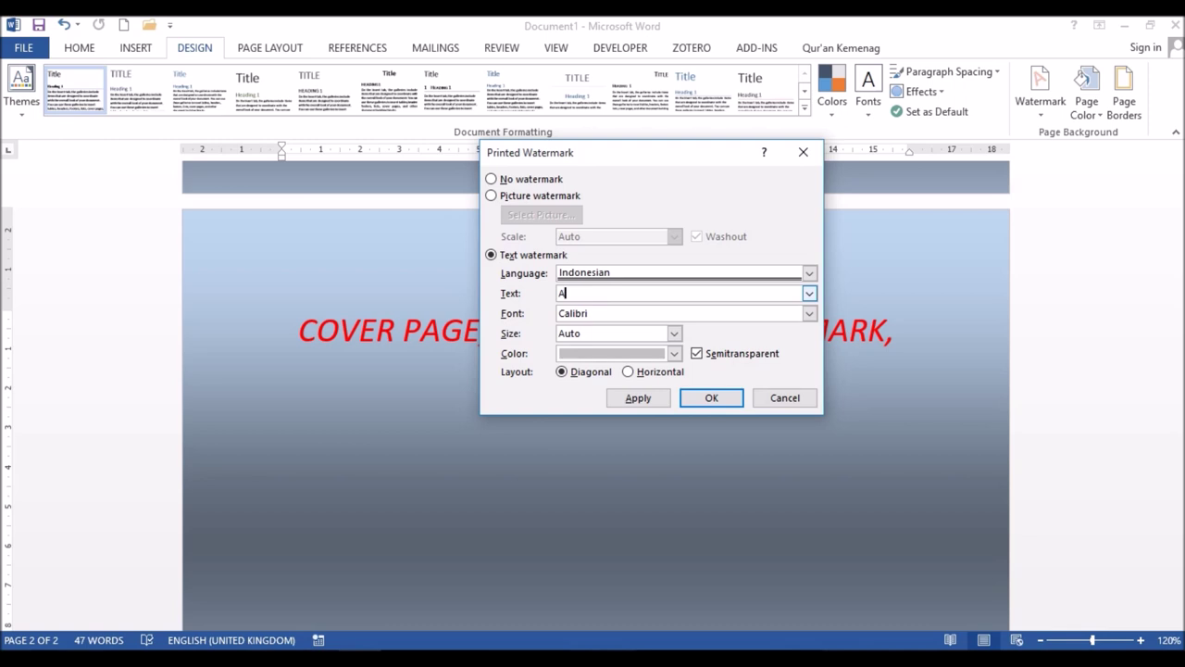
key("BackSpace")
type("LI")
Step: Format the watermark in Jokerman, Auto size, gold, semitransparent and diagonal, then apply it
left_click(809, 315)
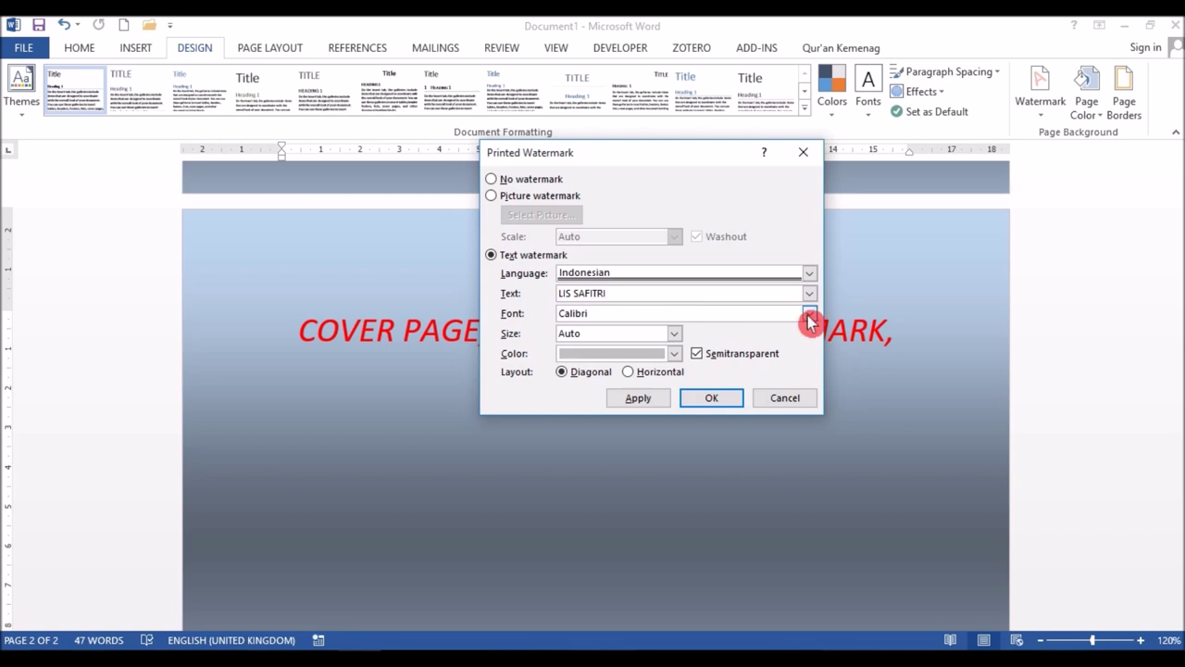
left_click_drag(810, 335, 816, 367)
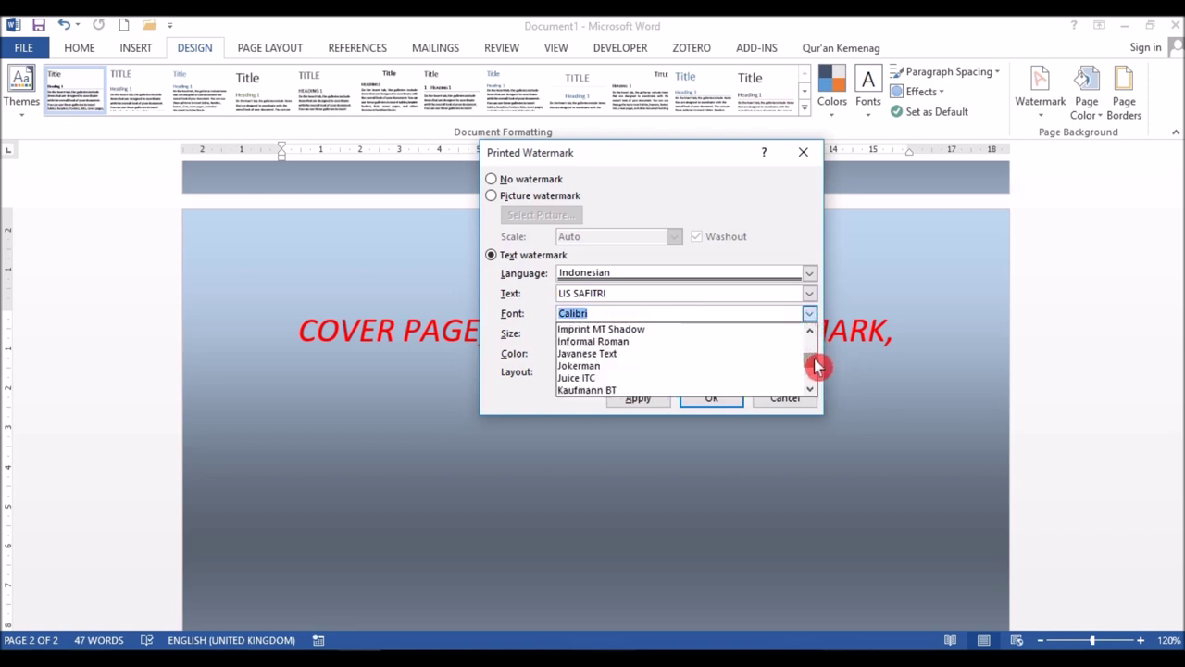
left_click(778, 366)
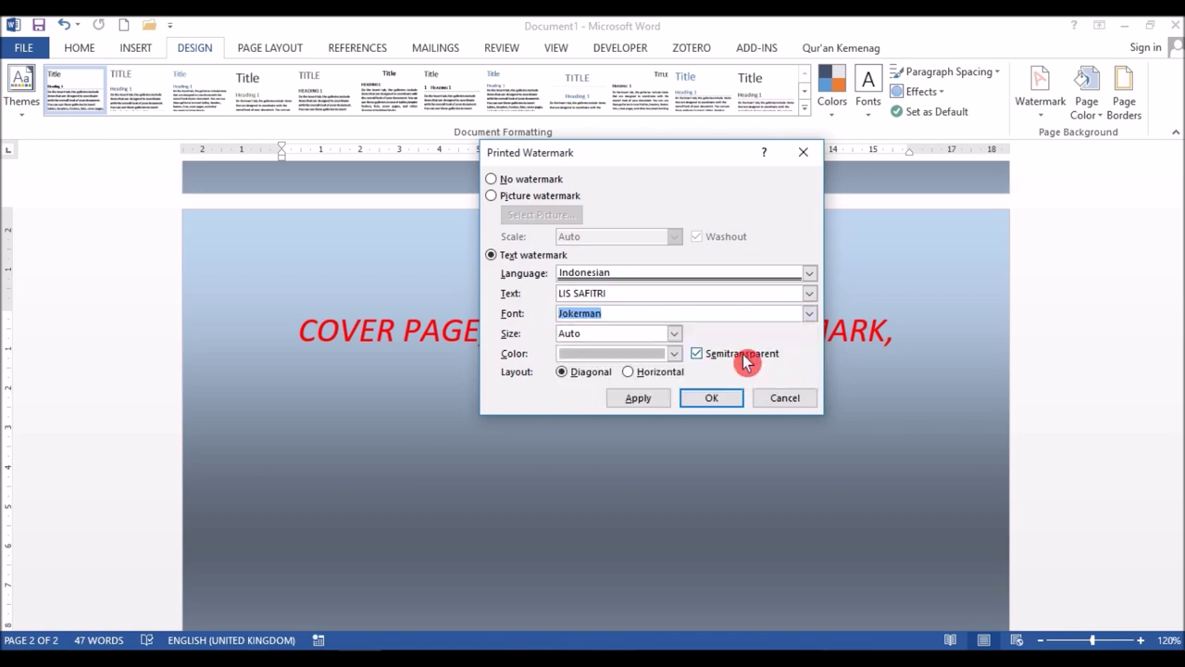
left_click(675, 335)
left_click(676, 335)
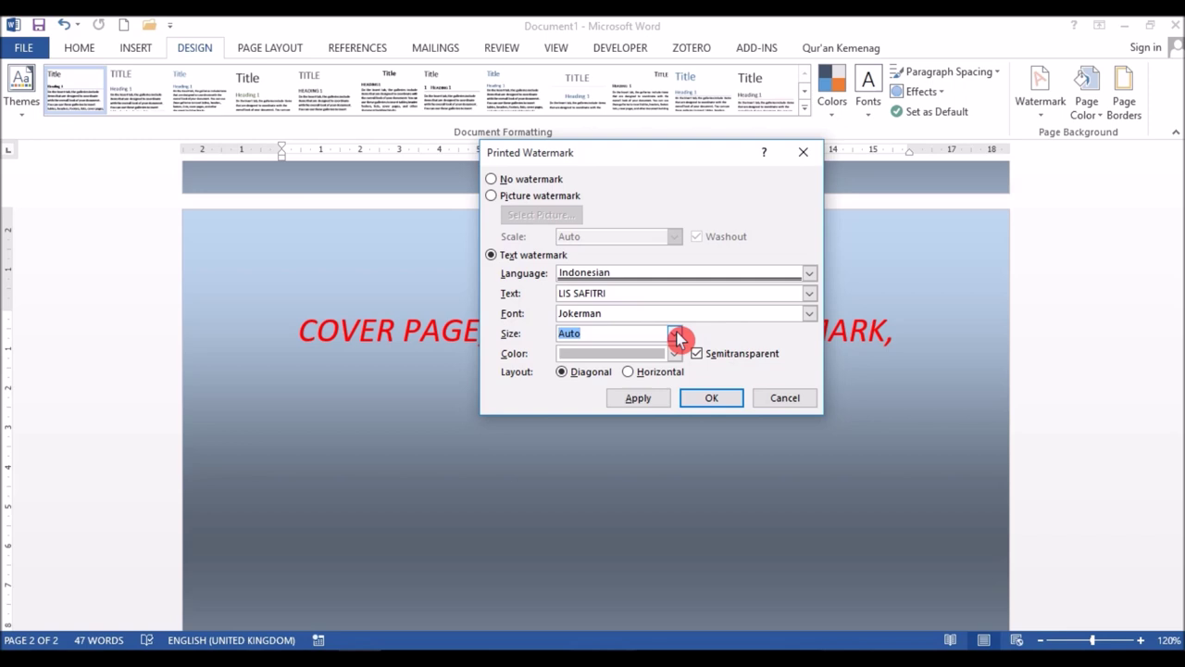
left_click(679, 356)
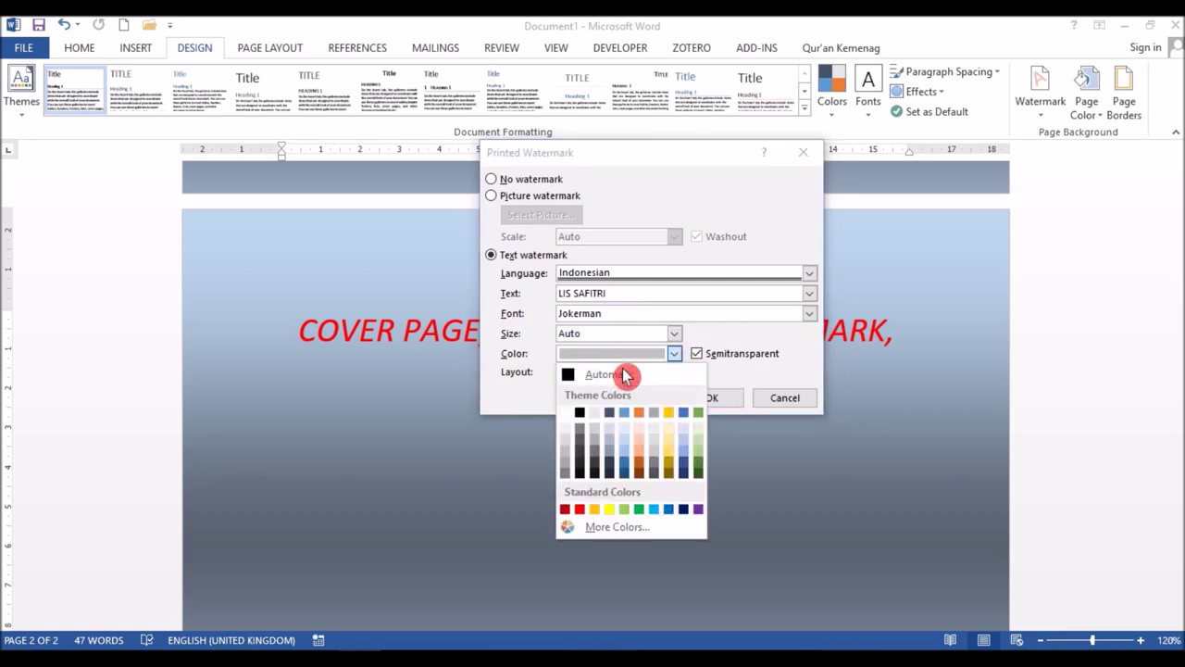
left_click(674, 417)
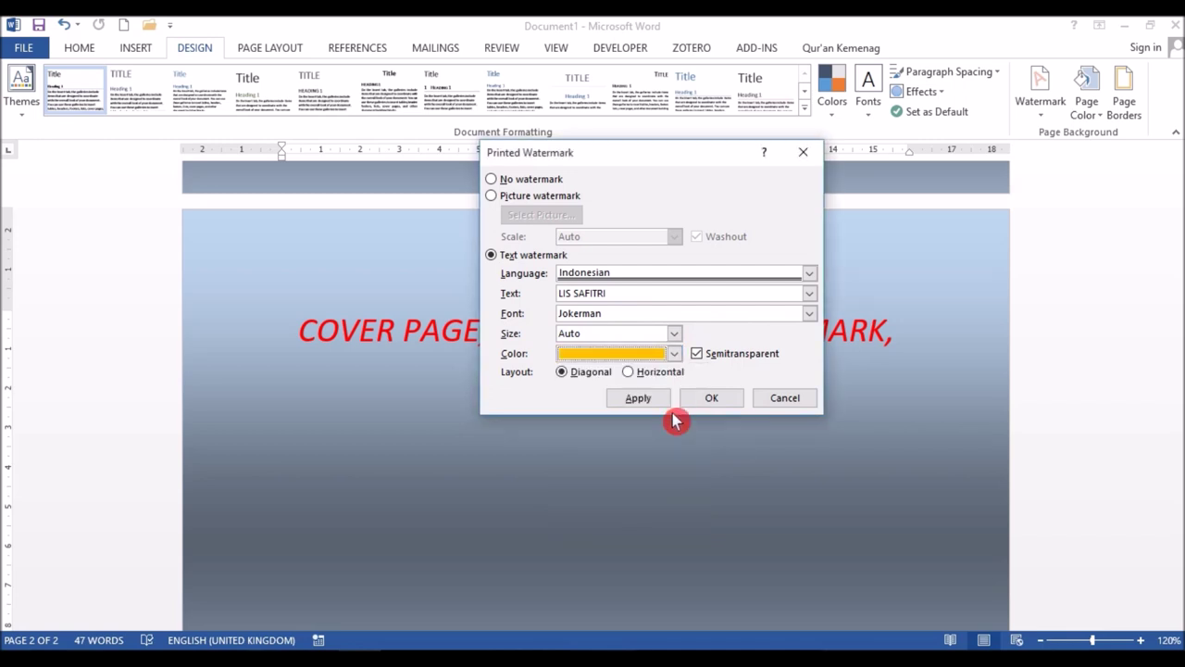
left_click(698, 355)
left_click(697, 355)
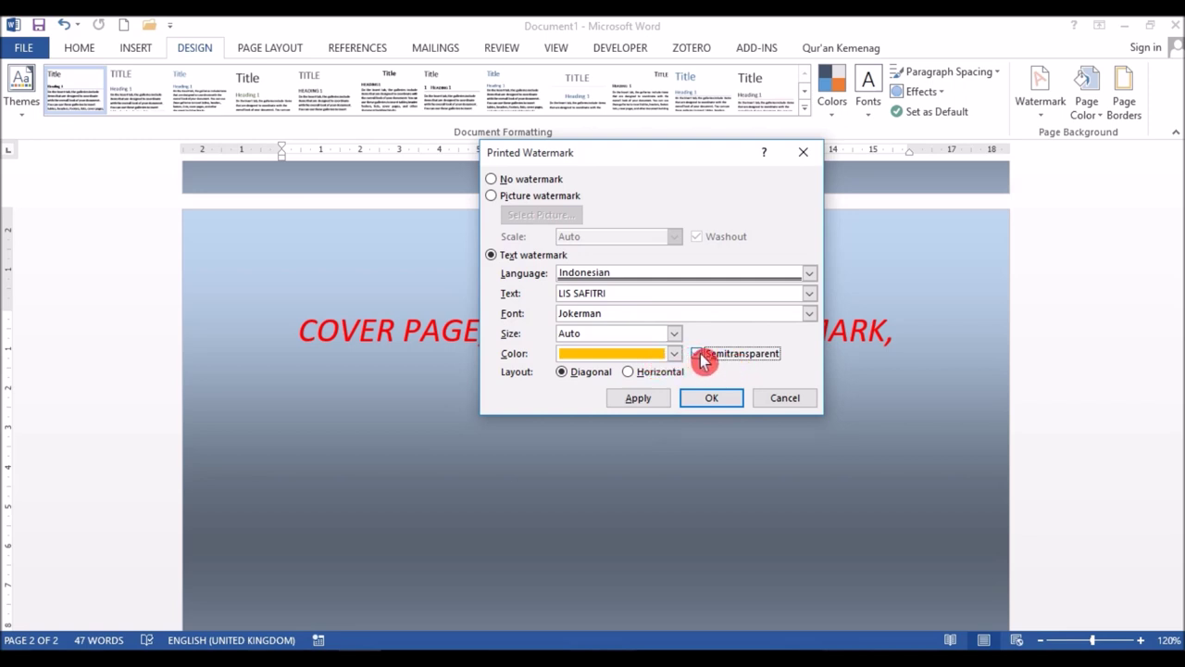
left_click(699, 354)
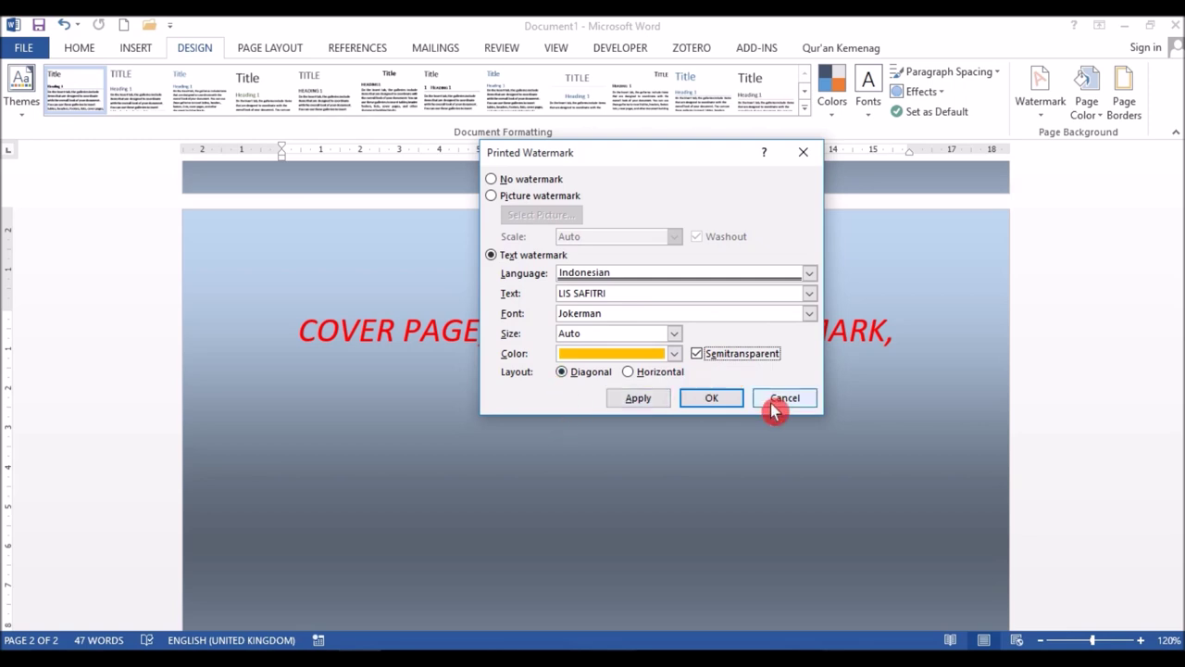
left_click(736, 403)
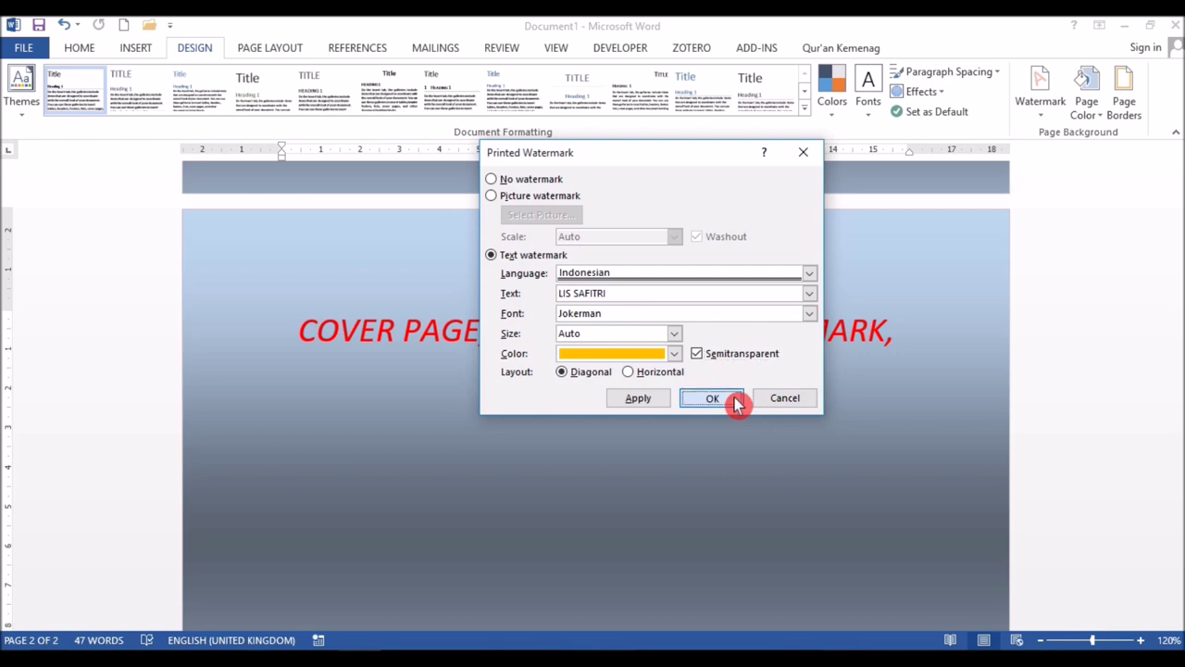
Step: Scroll to inspect the gold diagonal watermark, then remove it from the page
left_click(1179, 399)
mouse_move(1179, 398)
left_mouse_down()
mouse_move(1180, 495)
mouse_move(1181, 460)
left_mouse_up()
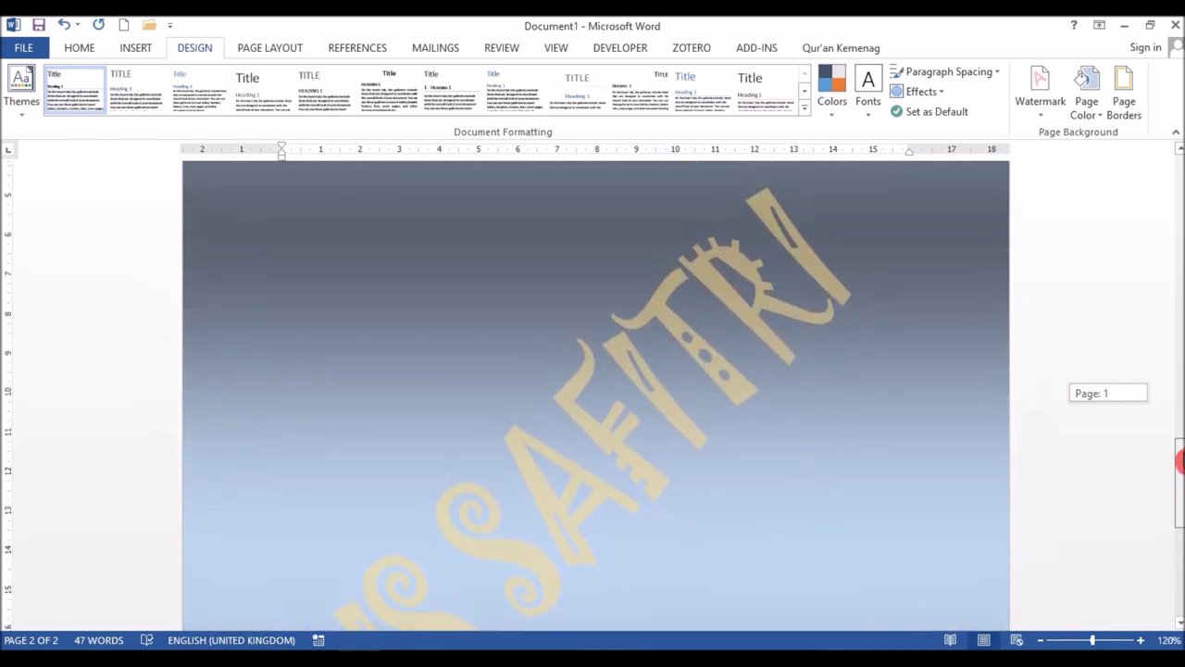
mouse_move(1181, 461)
left_mouse_down()
mouse_move(1180, 500)
mouse_move(1182, 443)
left_mouse_up()
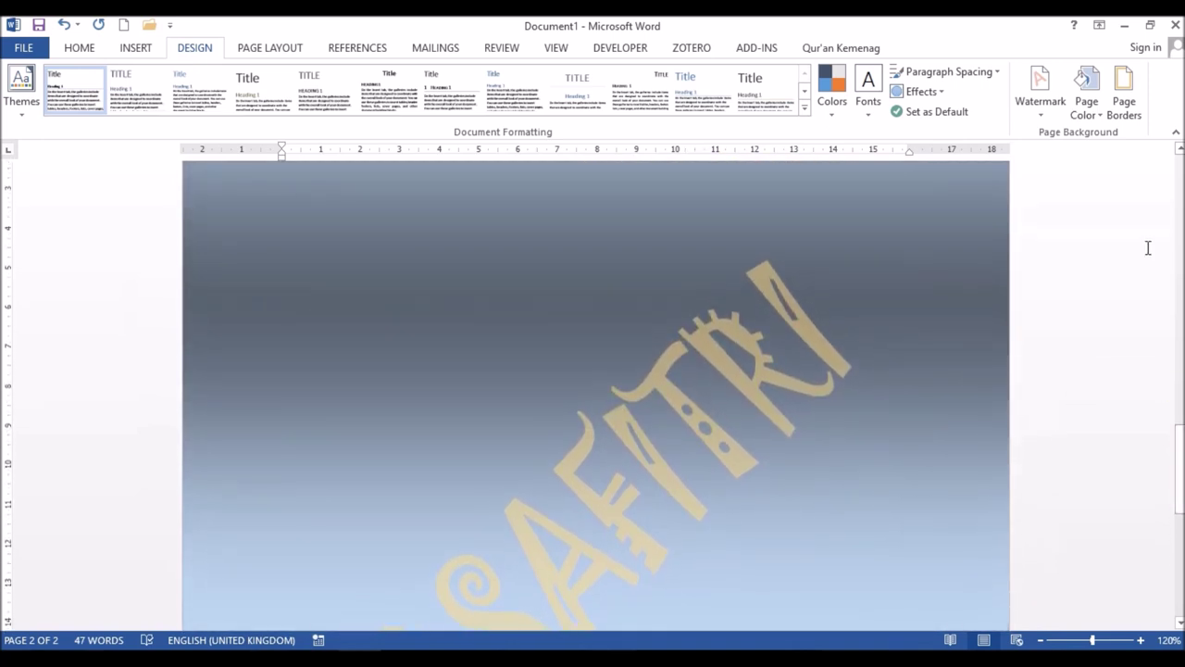
left_click(1044, 113)
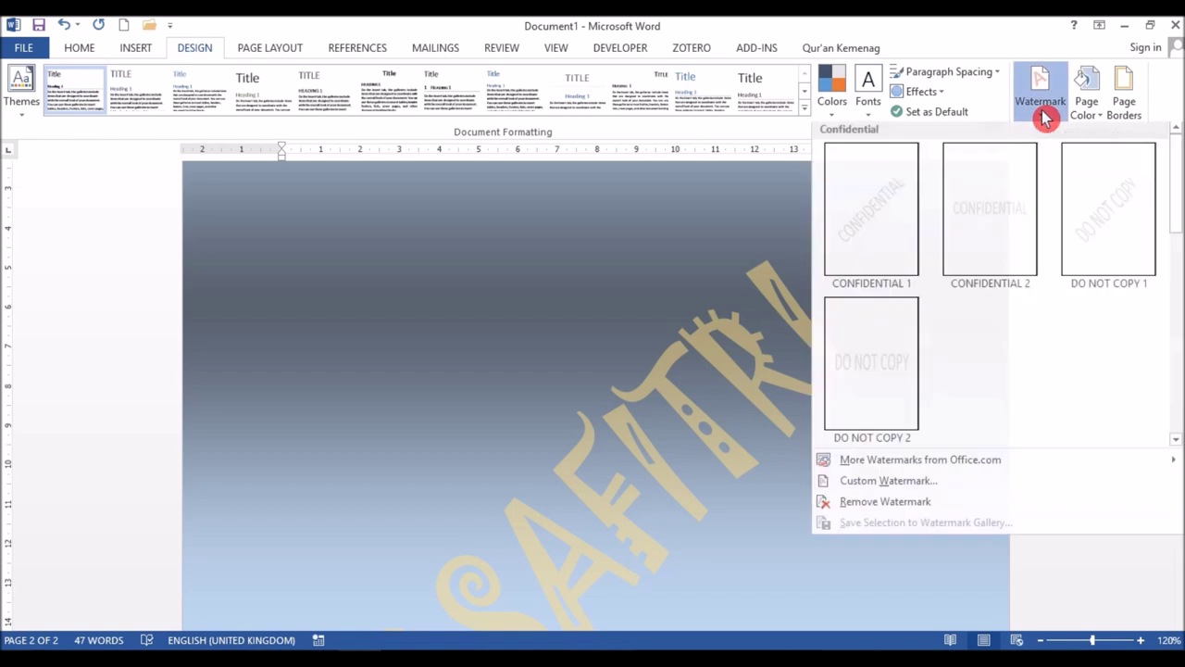
left_click(958, 512)
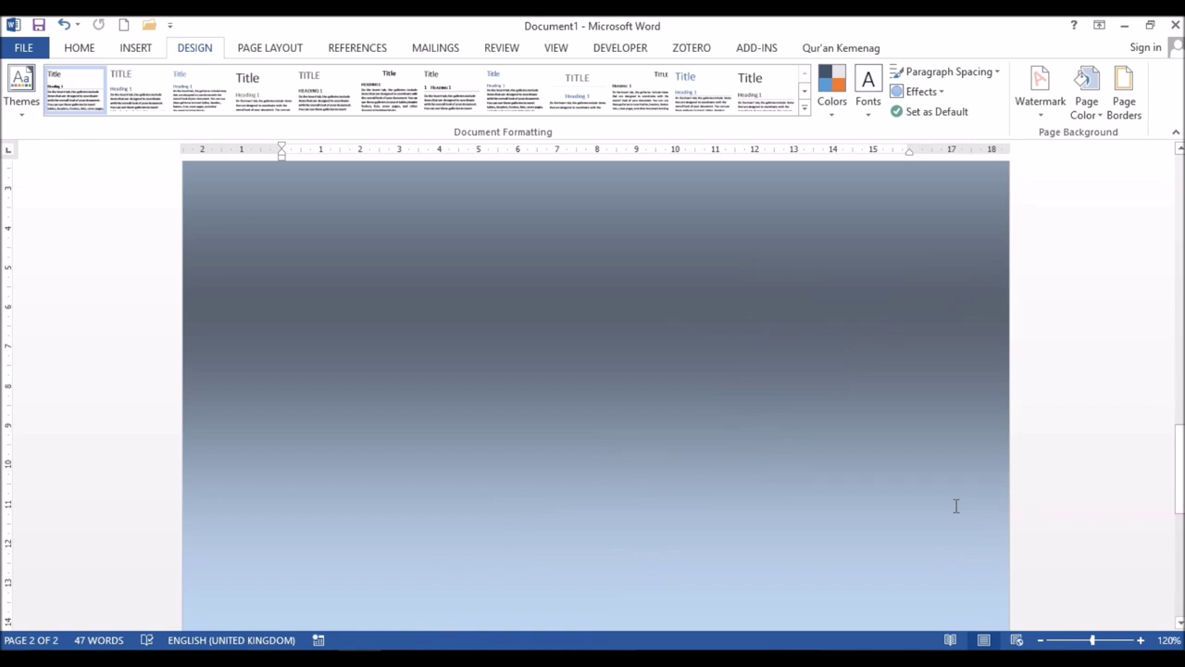
Step: Reopen the Watermark gallery and go to the Custom Watermark dialog
left_click(1047, 123)
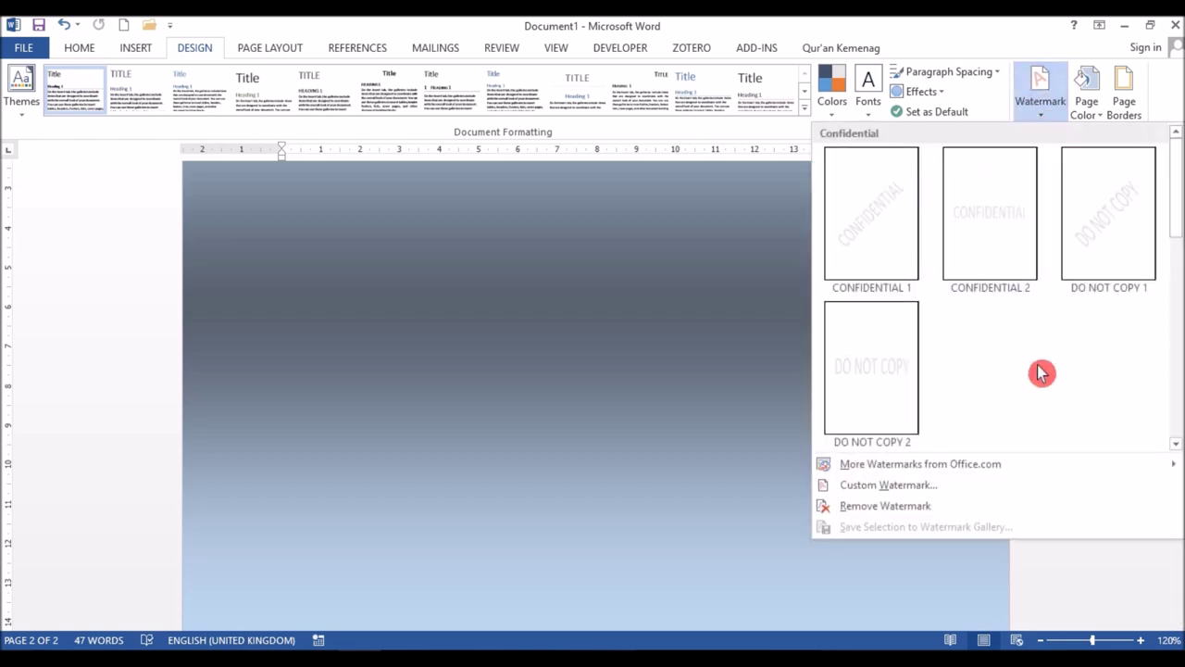
left_click(932, 491)
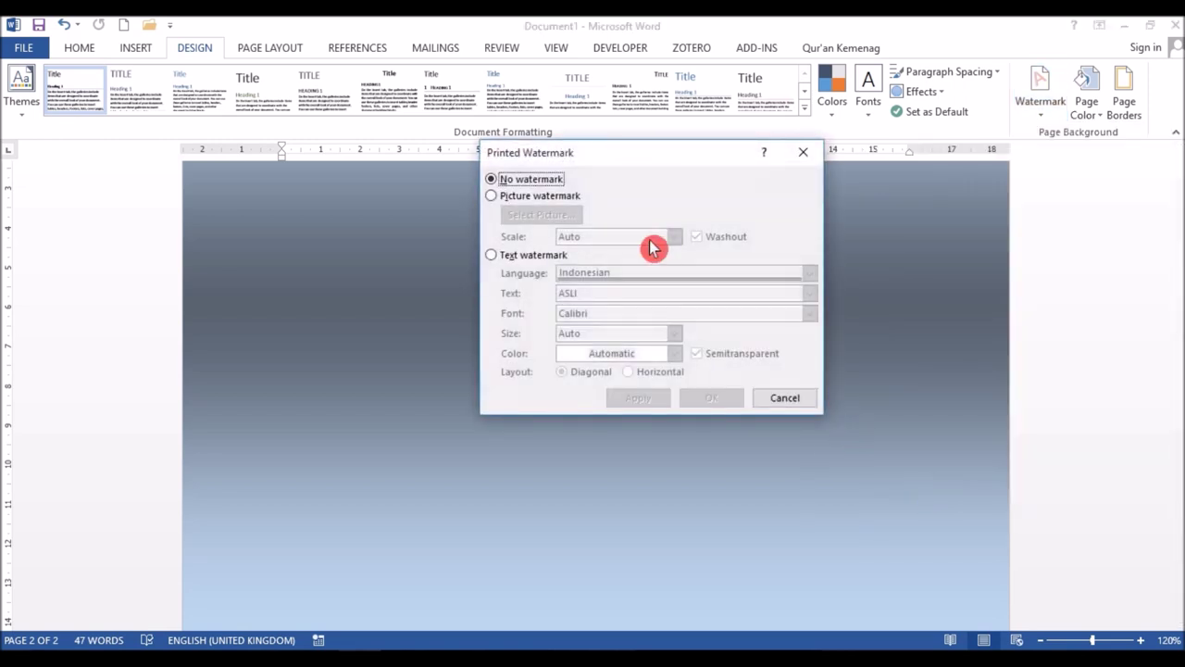
Step: Switch to a picture watermark and start choosing its image from this computer, working offline
left_click(565, 198)
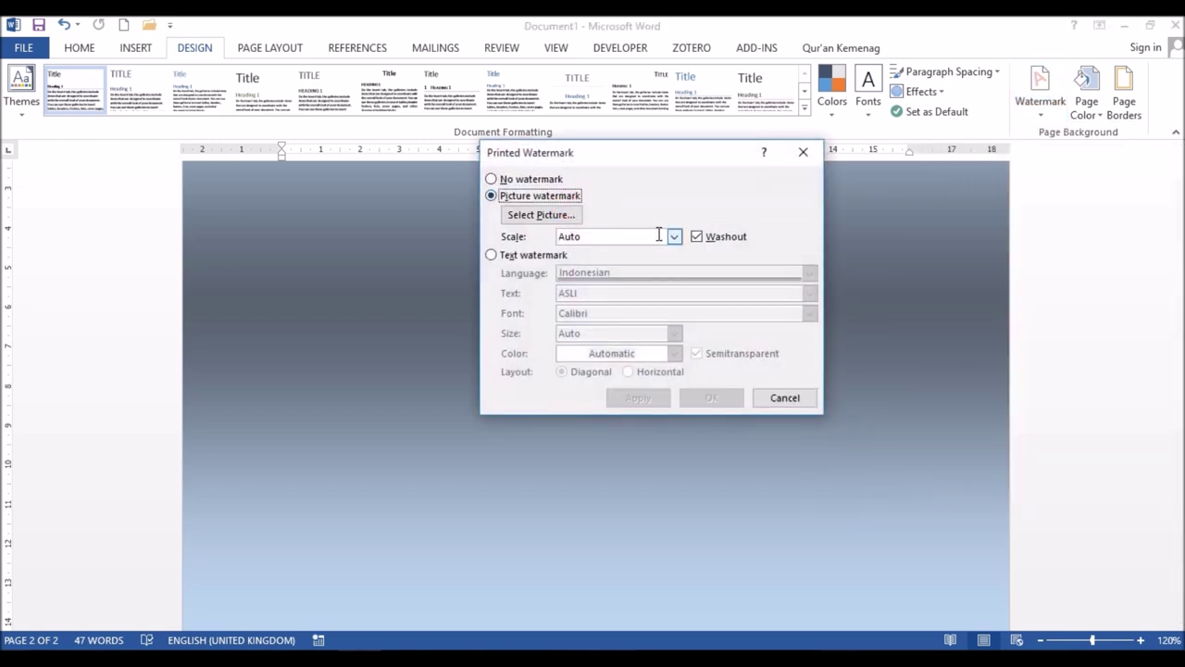
left_click(565, 219)
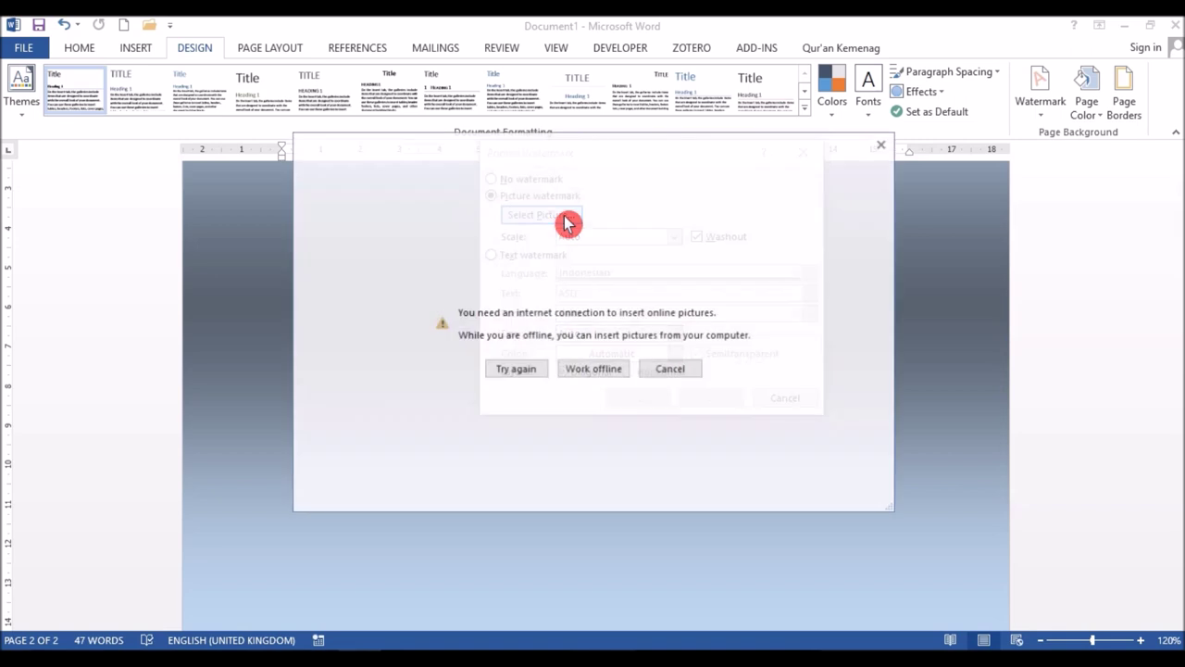
left_click(606, 370)
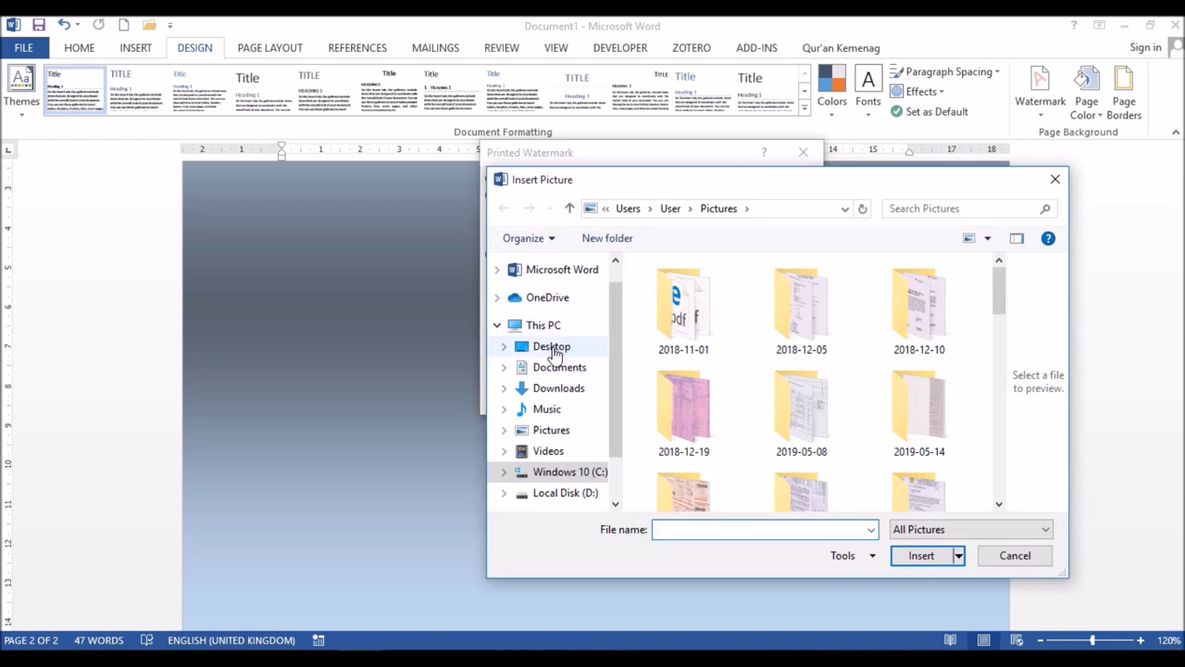
Step: Choose Logo-unsoed-2017-warna.png from the Desktop as the watermark picture
left_click(553, 349)
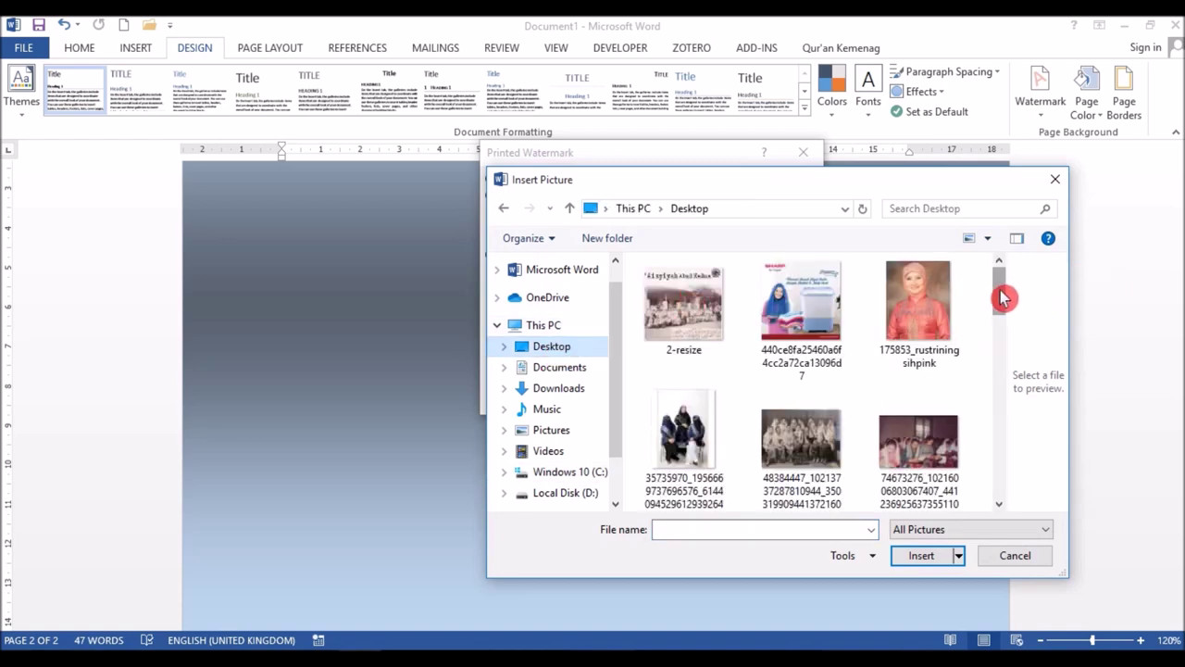
left_click_drag(1002, 298, 1022, 401)
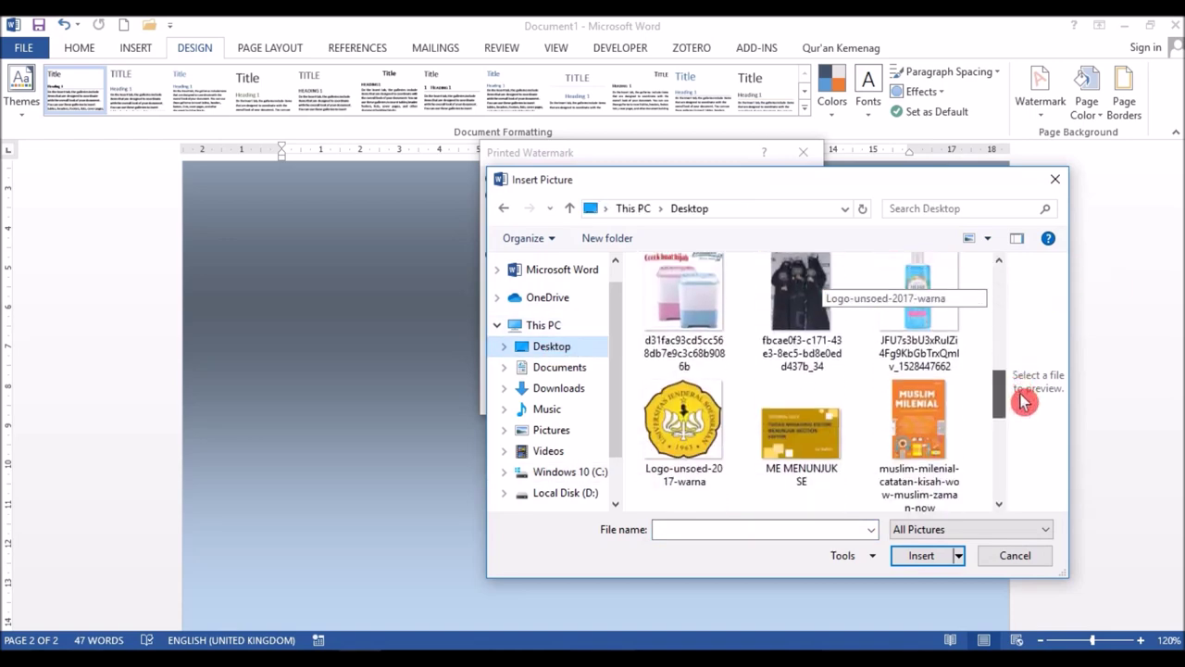
left_click(680, 446)
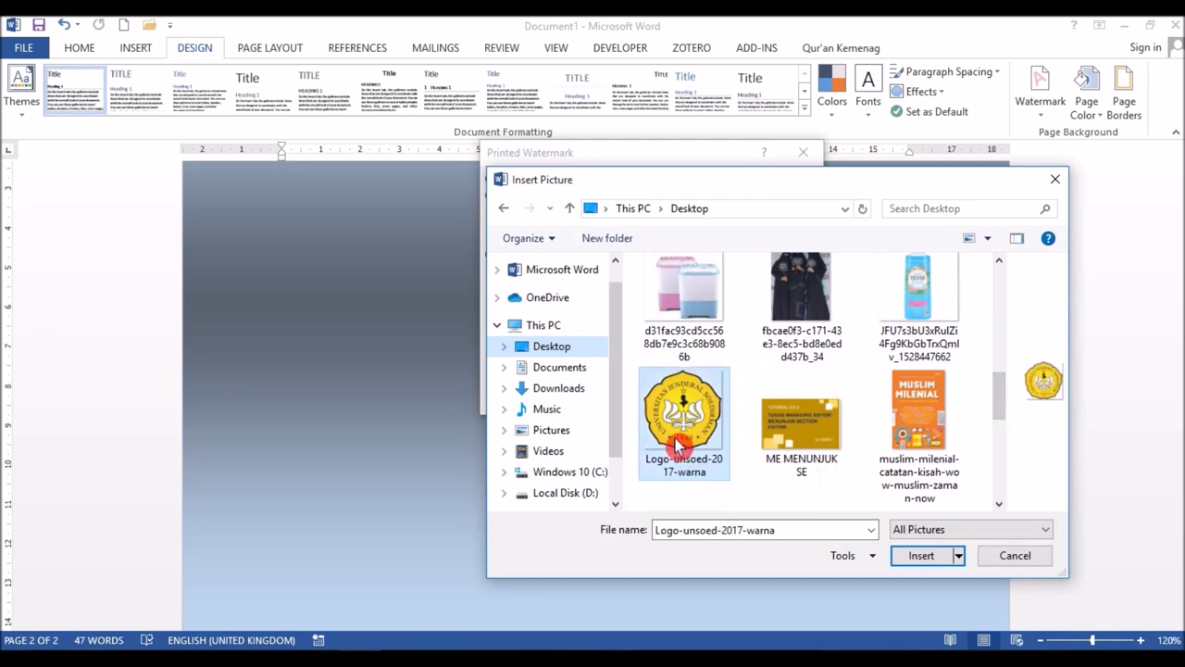
left_click(922, 559)
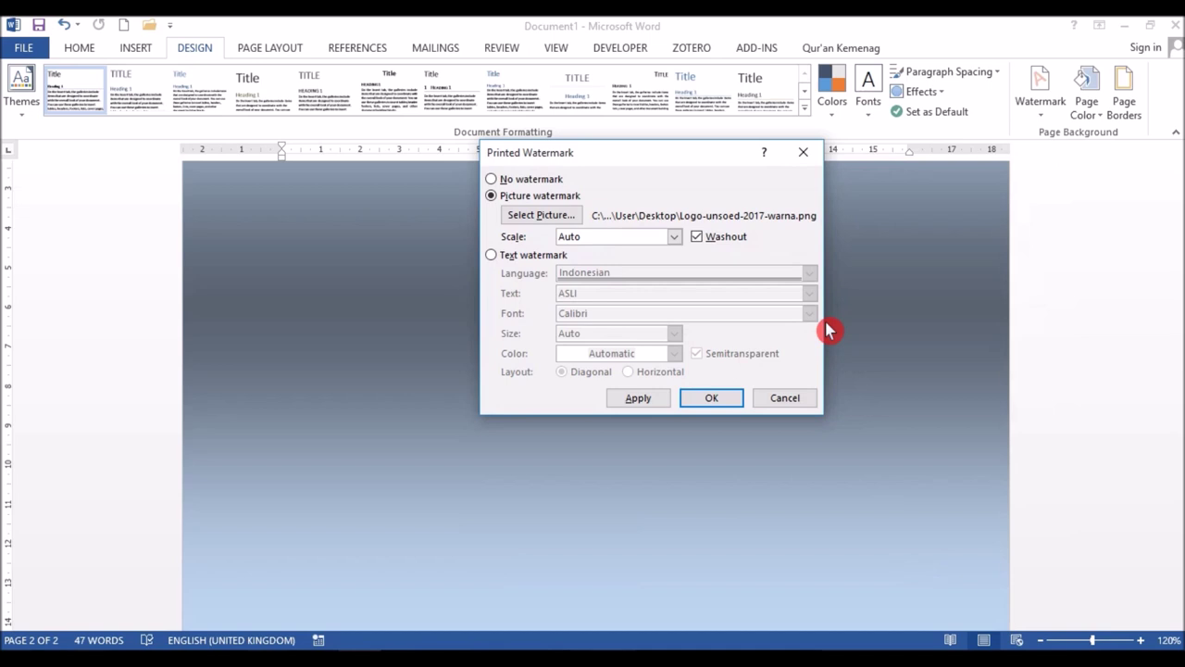
Step: Keep the logo watermark at Auto scale, turn off Washout, and apply it
left_click(674, 237)
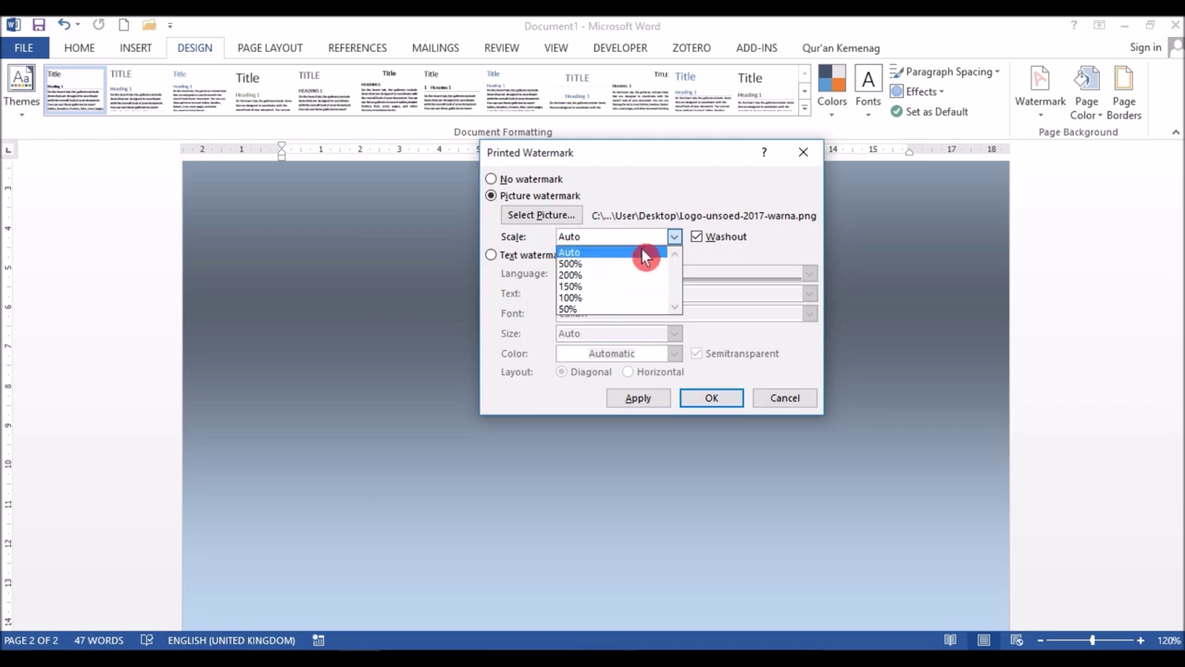
left_click(644, 256)
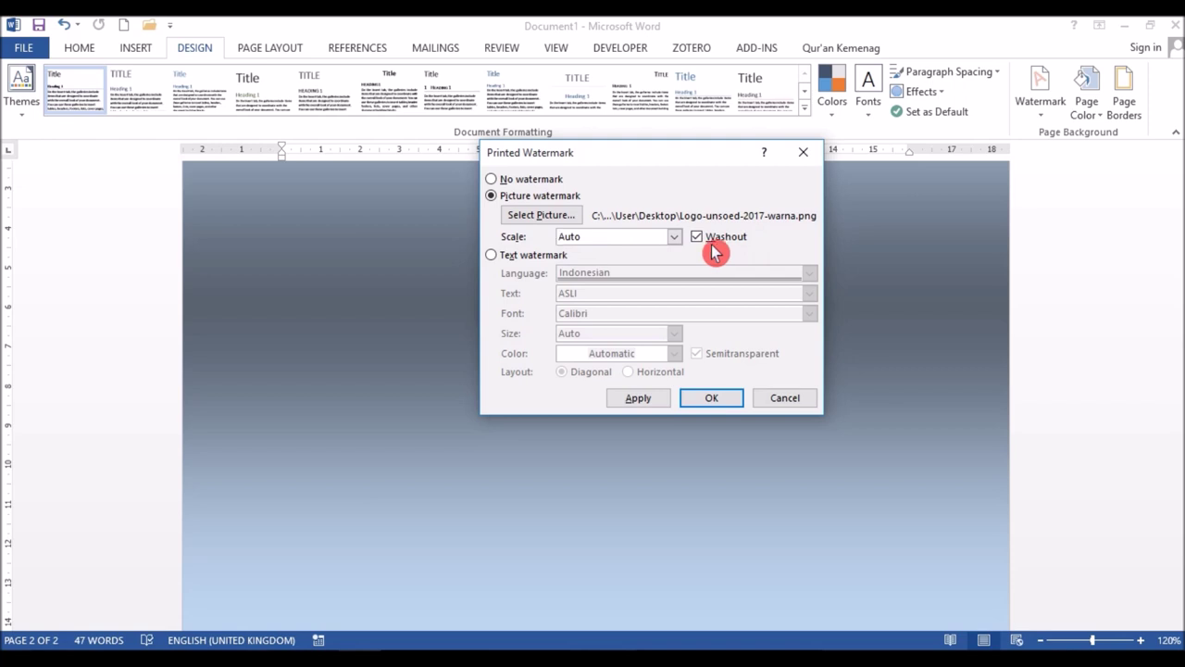
left_click(700, 240)
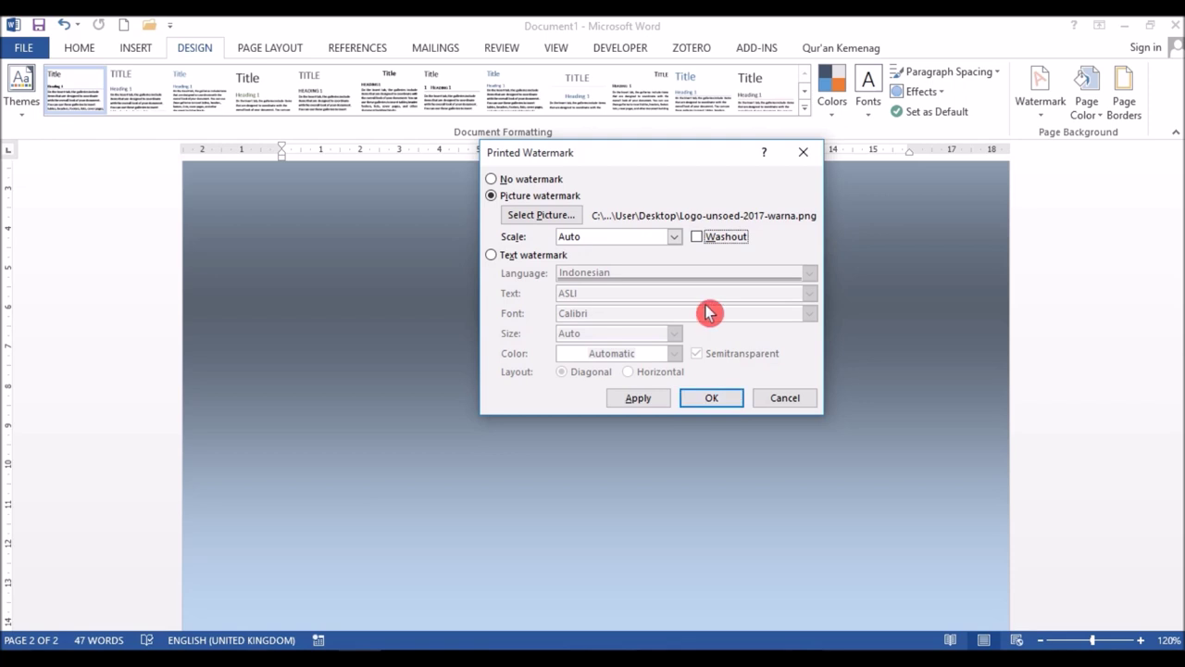
left_click(707, 402)
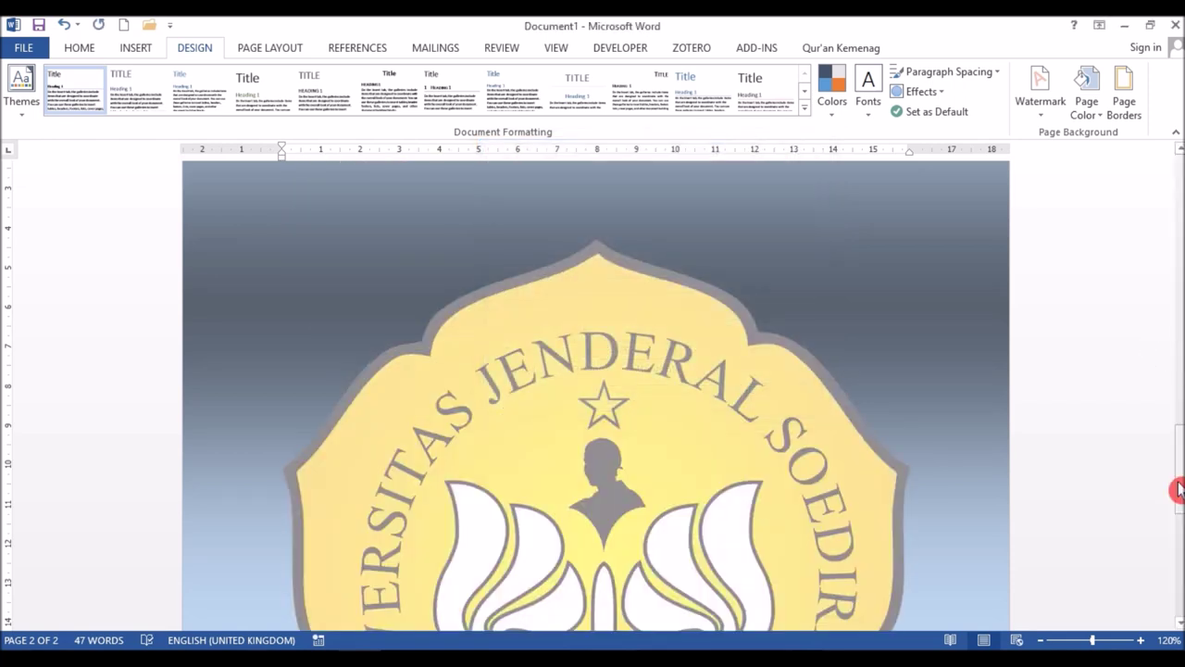
Step: Insert page breaks after the cover title so the document runs to four pages
mouse_move(1178, 489)
left_mouse_down()
mouse_move(1176, 423)
mouse_move(1180, 491)
left_mouse_up()
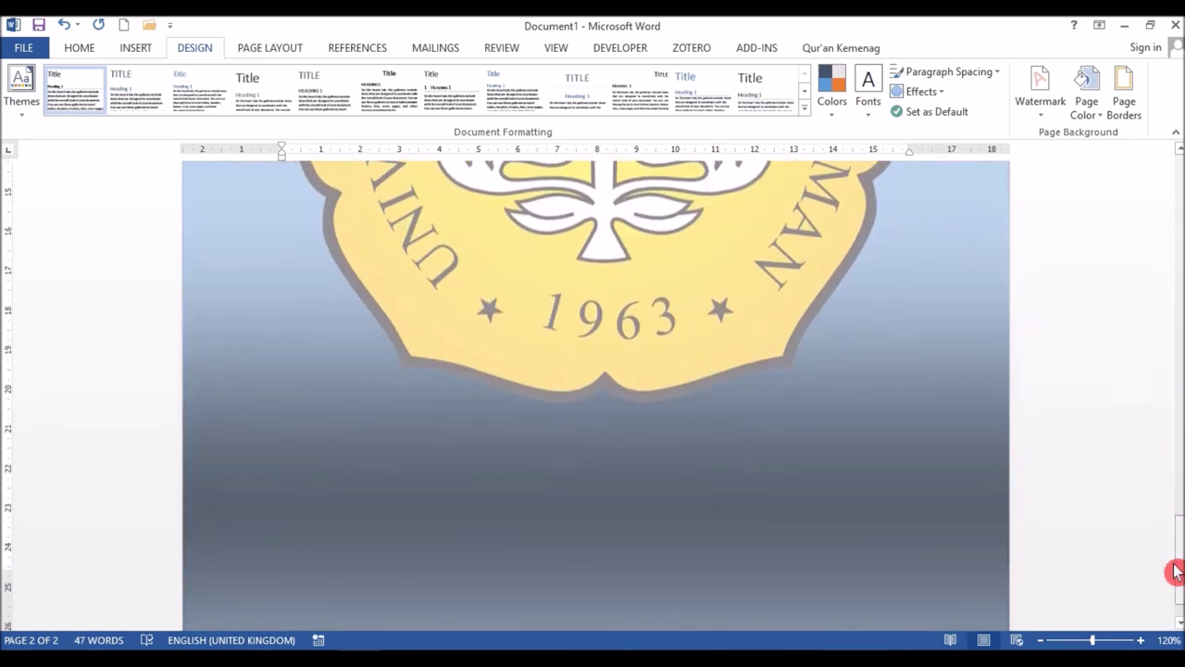
left_click_drag(1180, 491, 1174, 569)
scroll(855, 460, "up", 10)
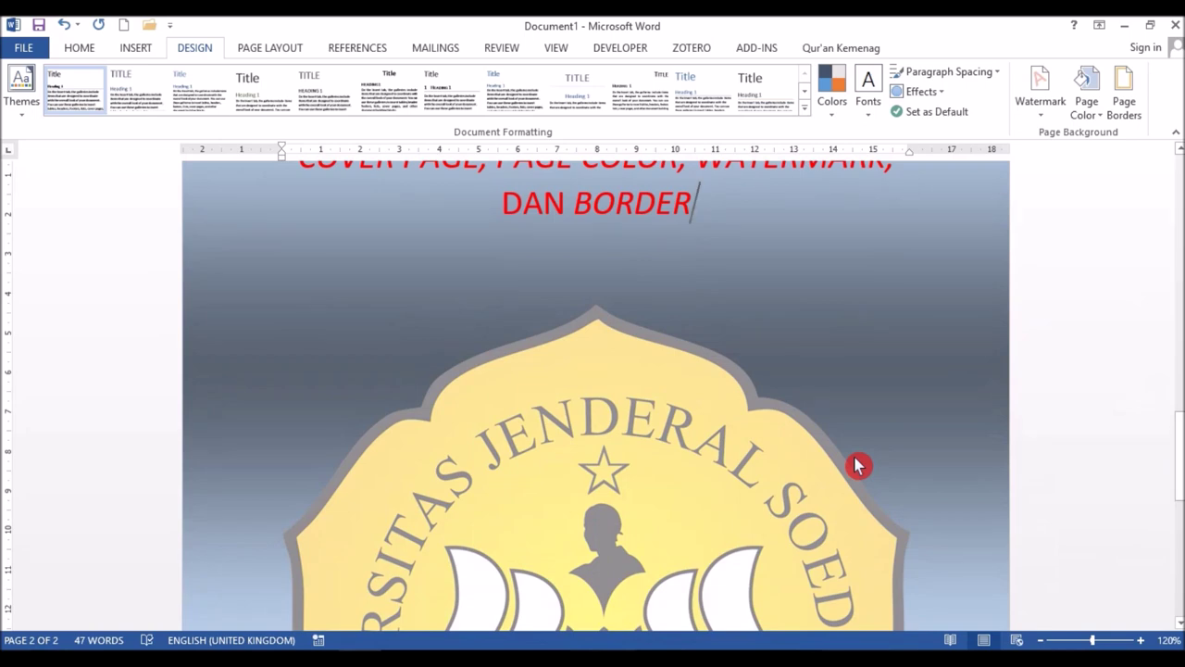
key("ctrl+z")
key("ctrl+z")
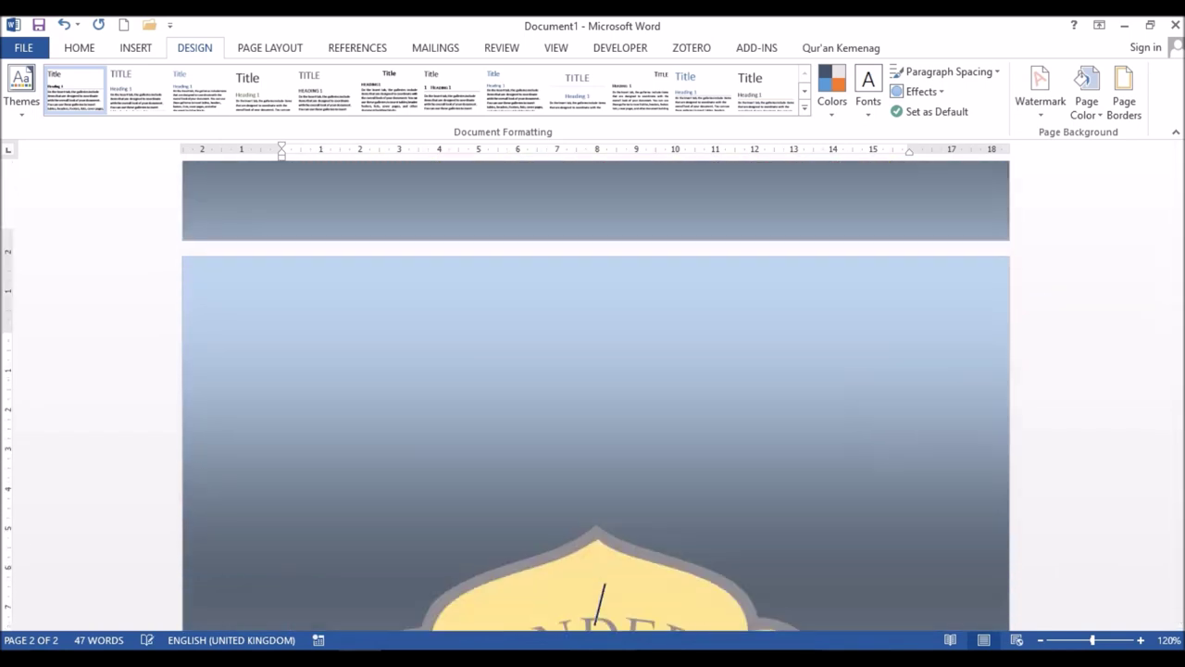
scroll(598, 602, "down", 2)
scroll(598, 597, "down", 9)
scroll(598, 593, "down", 10)
scroll(598, 588, "down", 2)
scroll(598, 585, "down", 3)
scroll(599, 583, "down", 2)
scroll(600, 581, "down", 2)
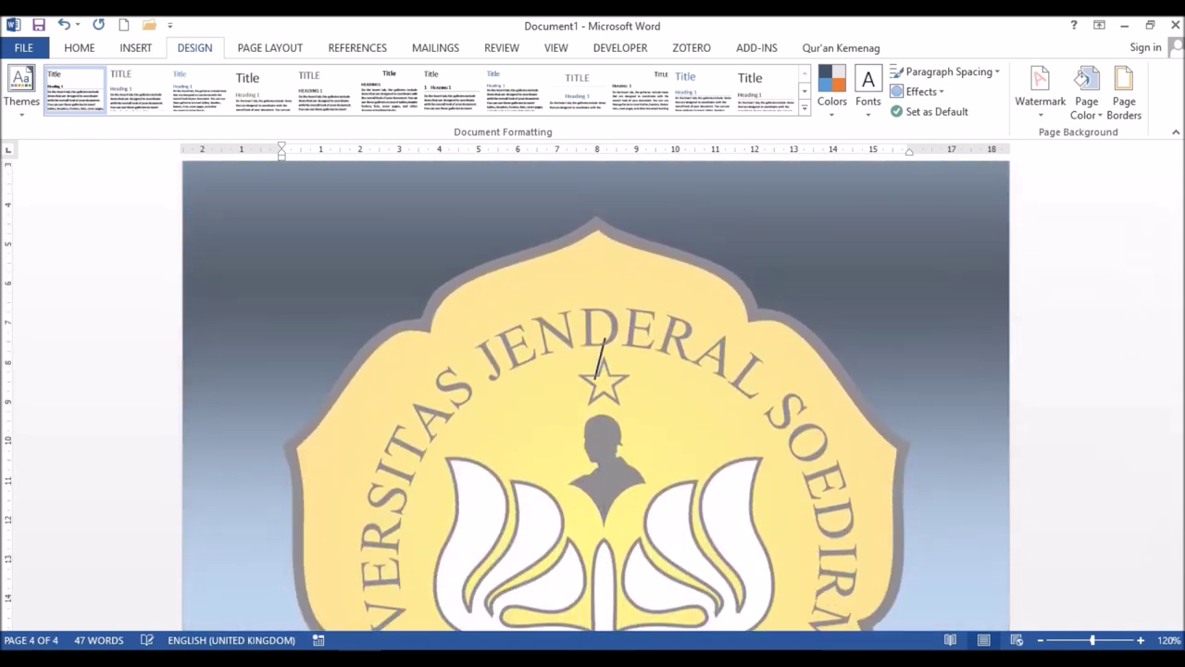
scroll(603, 356, "down", 10)
Step: Scroll back through the four pages to confirm the logo watermark appears on each
scroll(602, 296, "up", 4)
scroll(600, 231, "up", 3)
scroll(599, 181, "up", 3)
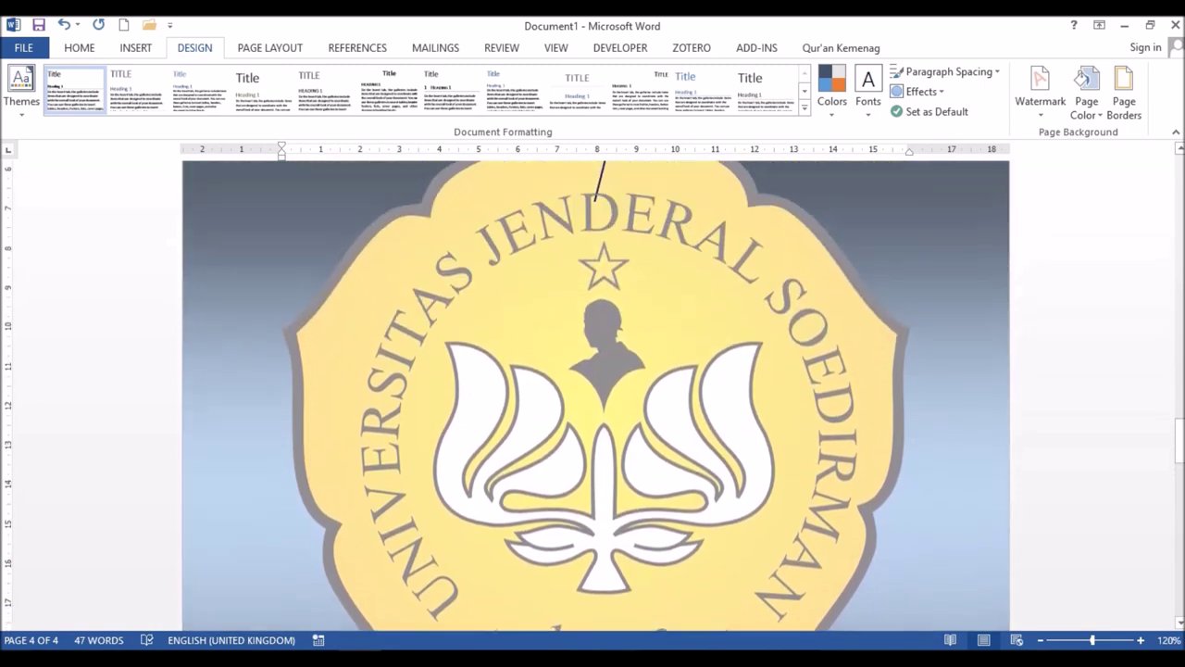
scroll(602, 178, "up", 3)
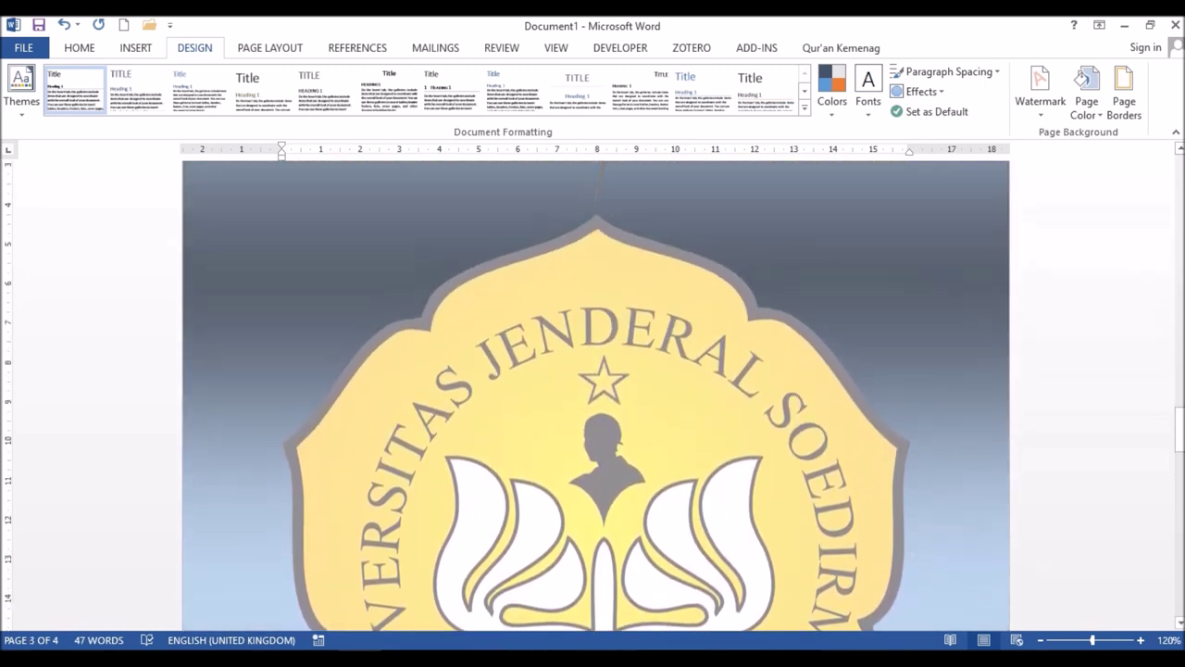
scroll(602, 178, "up", 1)
scroll(602, 178, "up", 3)
scroll(602, 178, "up", 3)
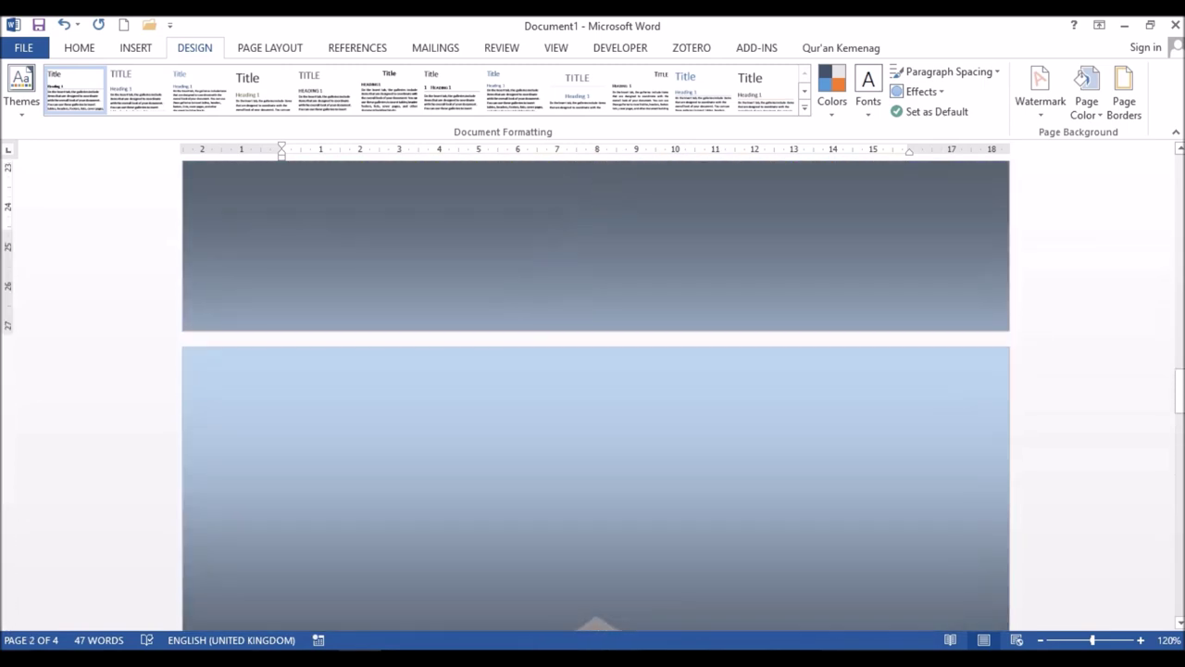
scroll(602, 370, "up", 3)
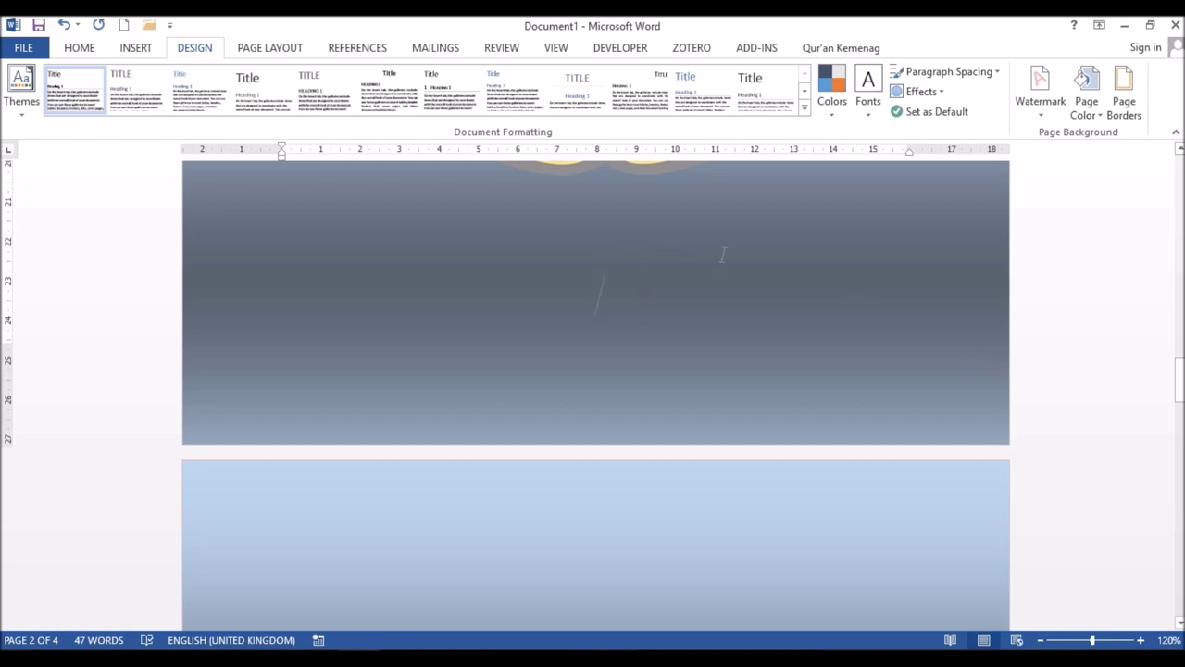
left_click(1180, 380)
left_click_drag(1181, 379, 1176, 426)
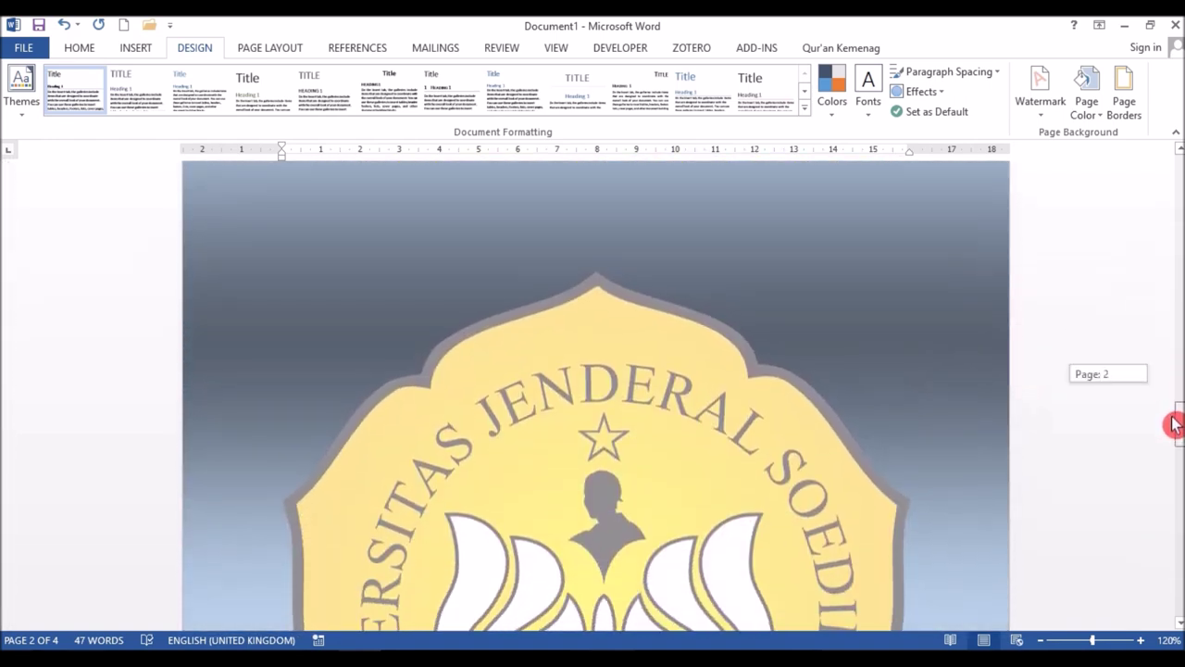
left_click_drag(1176, 426, 1176, 375)
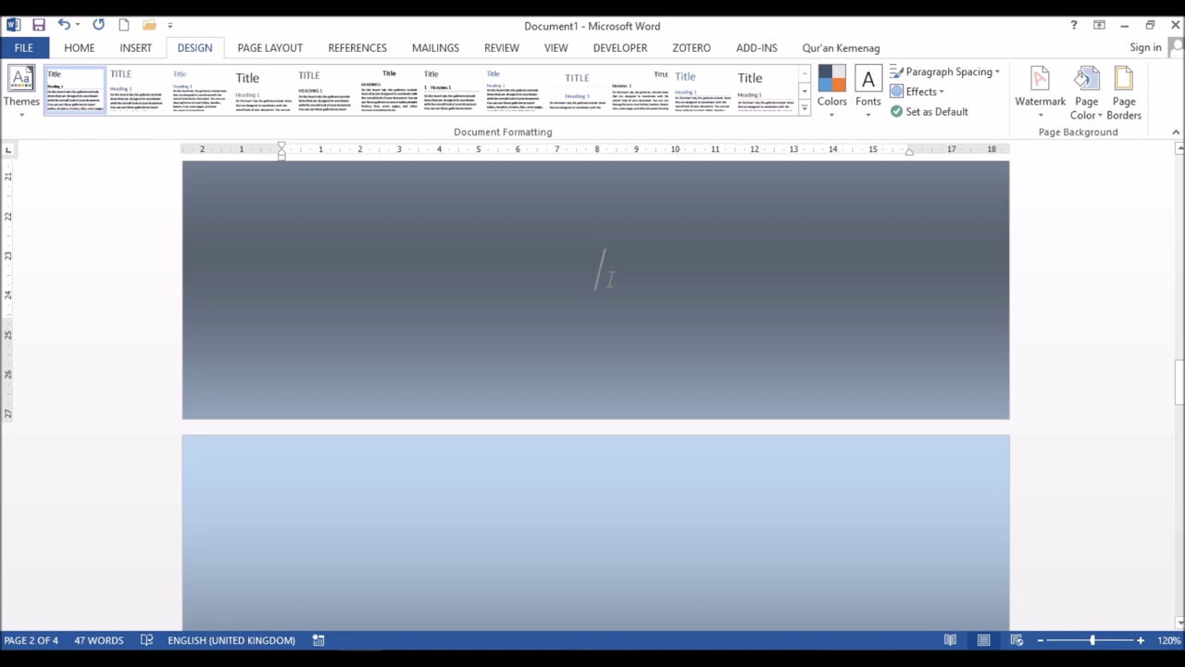
left_click(287, 55)
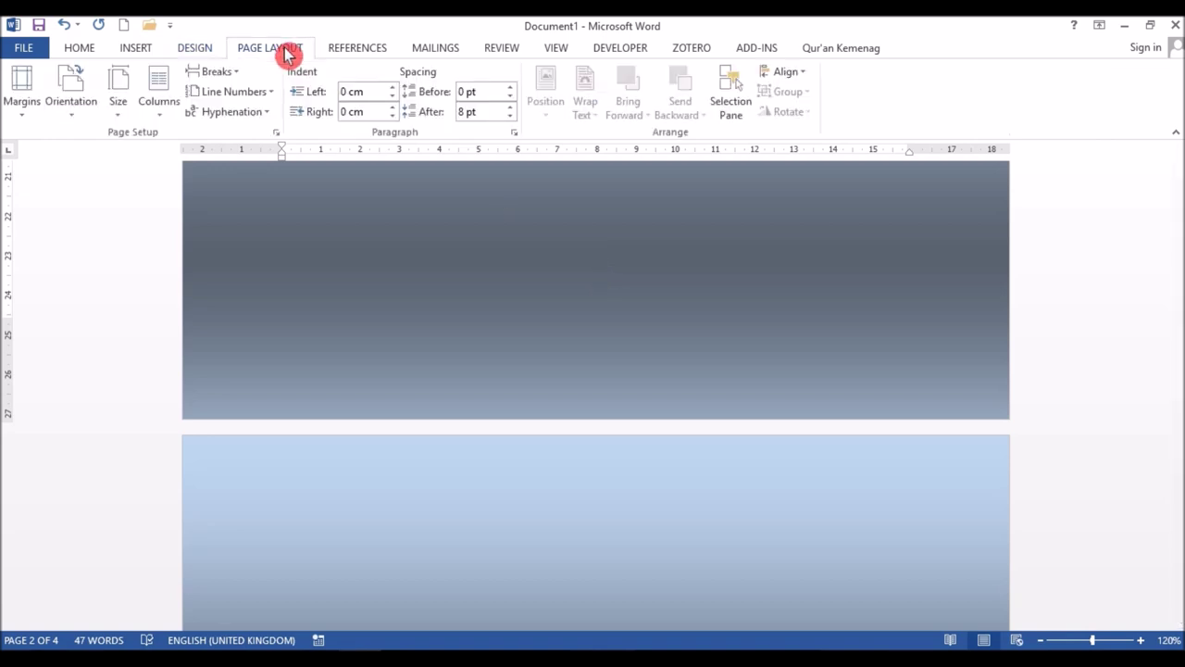
Step: Insert a Next Page section break, then place the cursor on page 3
left_click(233, 78)
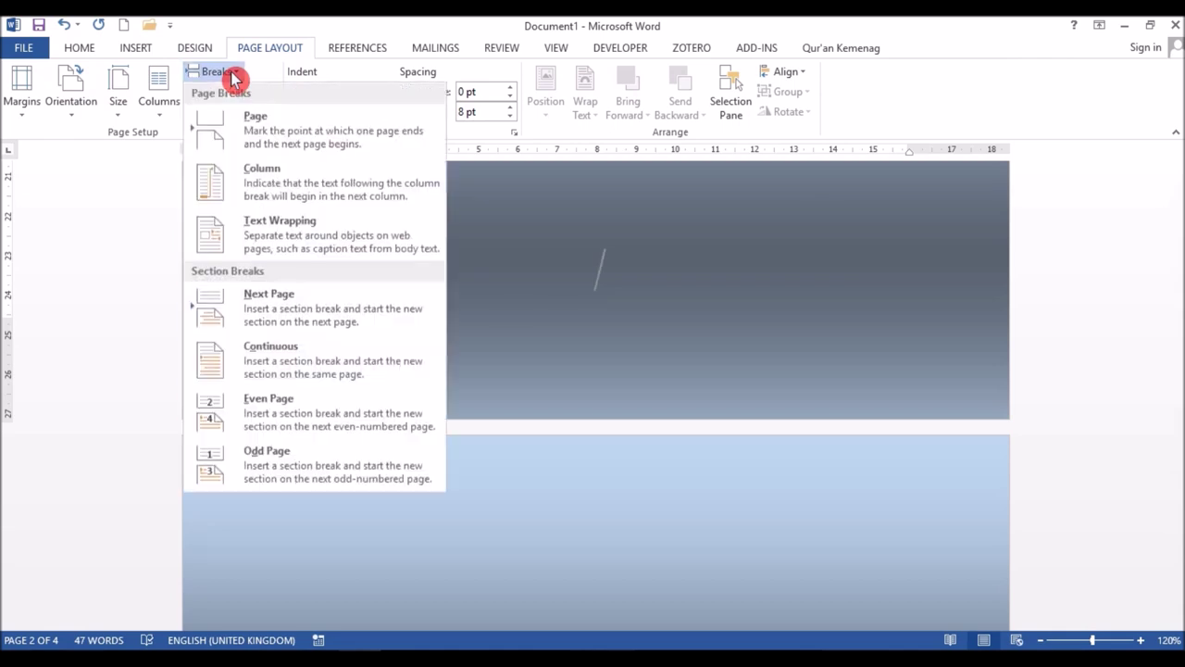
left_click(333, 317)
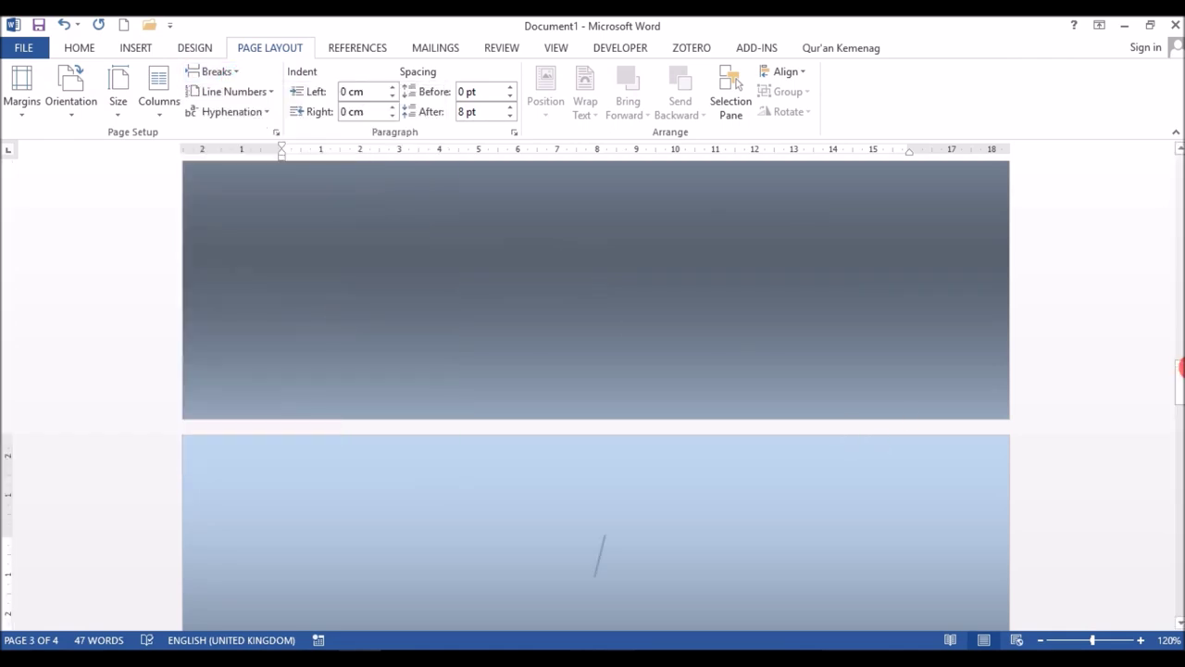
left_click_drag(1178, 378, 1179, 404)
left_click(686, 222)
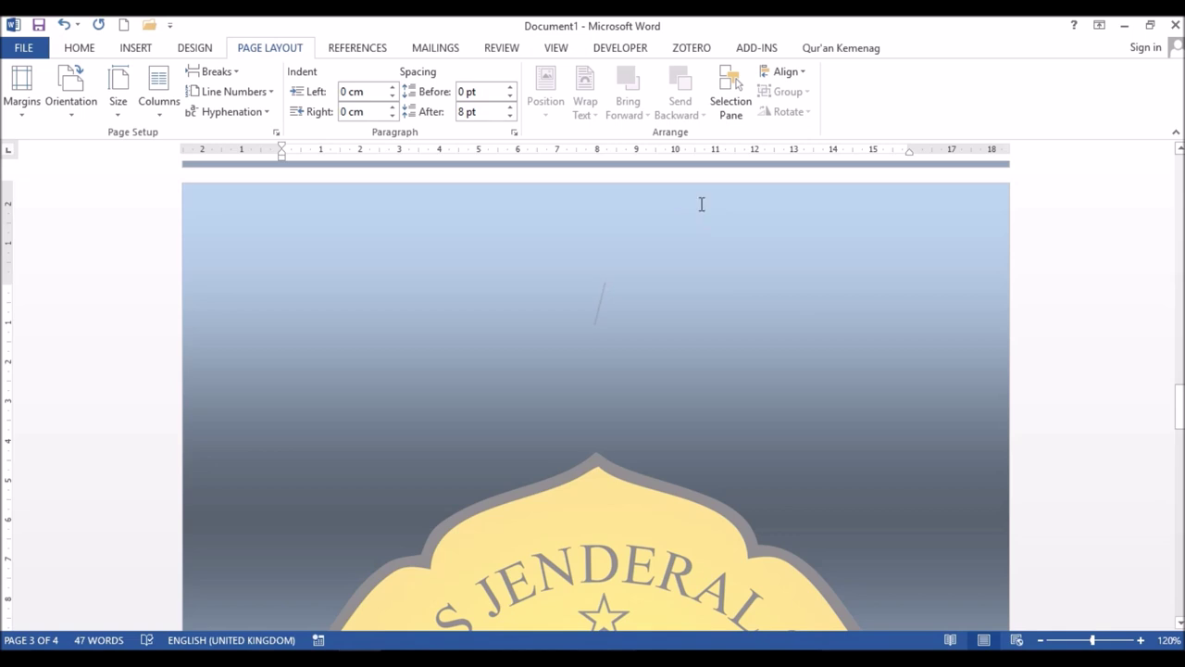
Step: Unlink section 2's header from the previous section's header
double_click(701, 205)
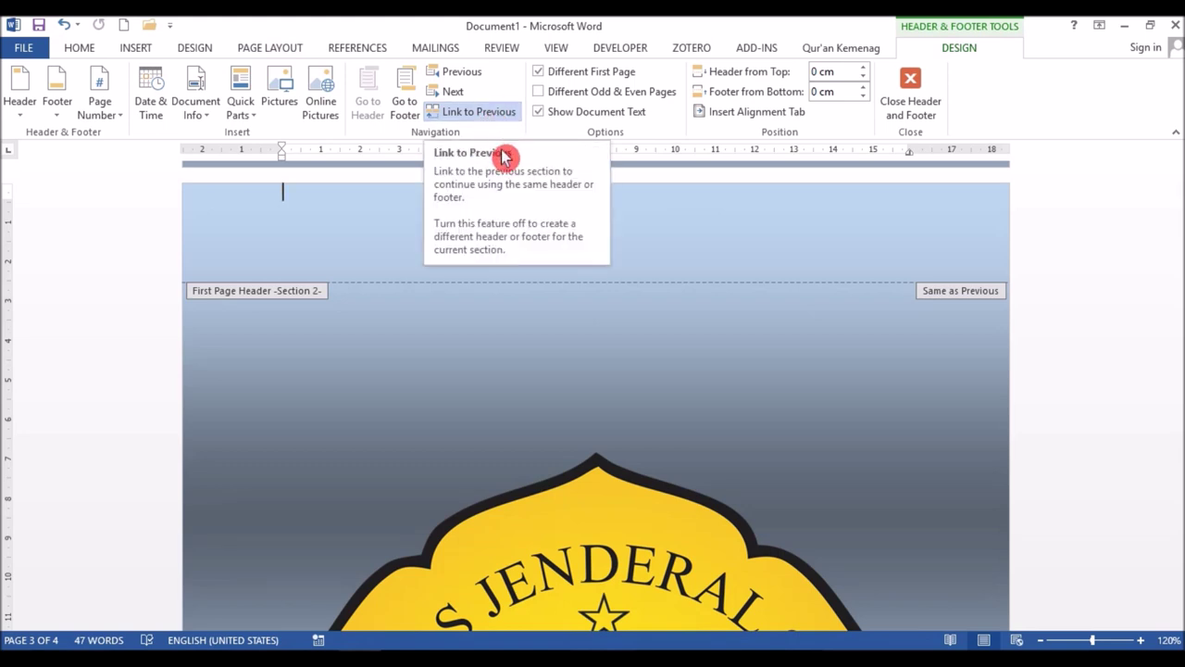
left_click(494, 111)
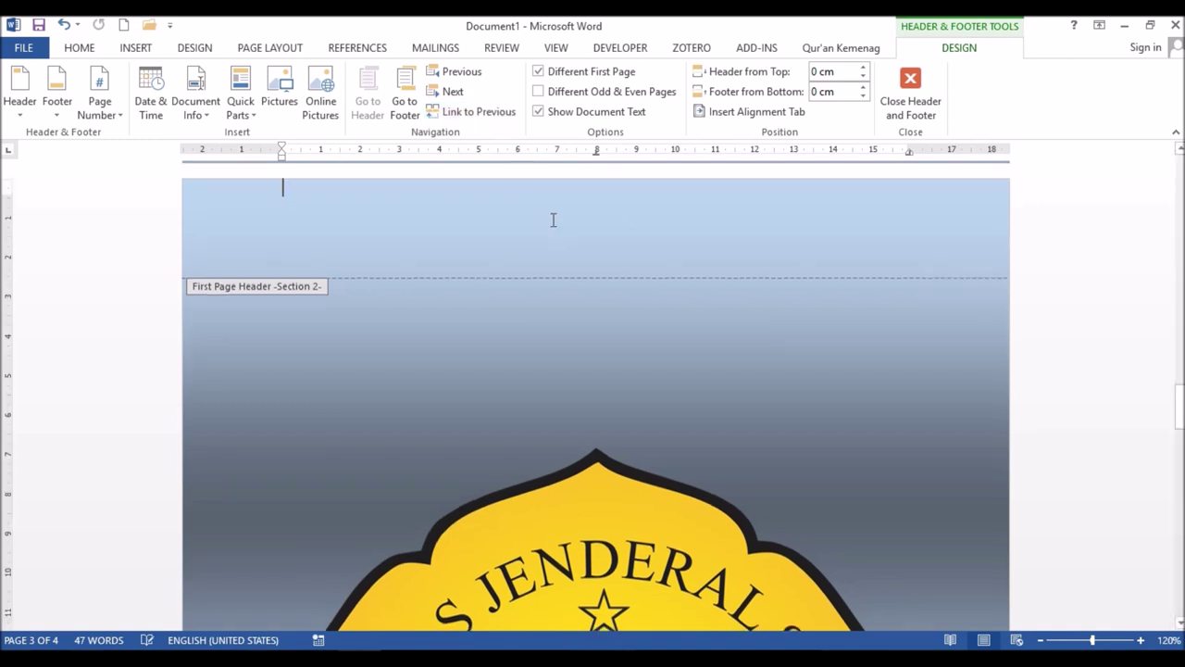
left_click(910, 109)
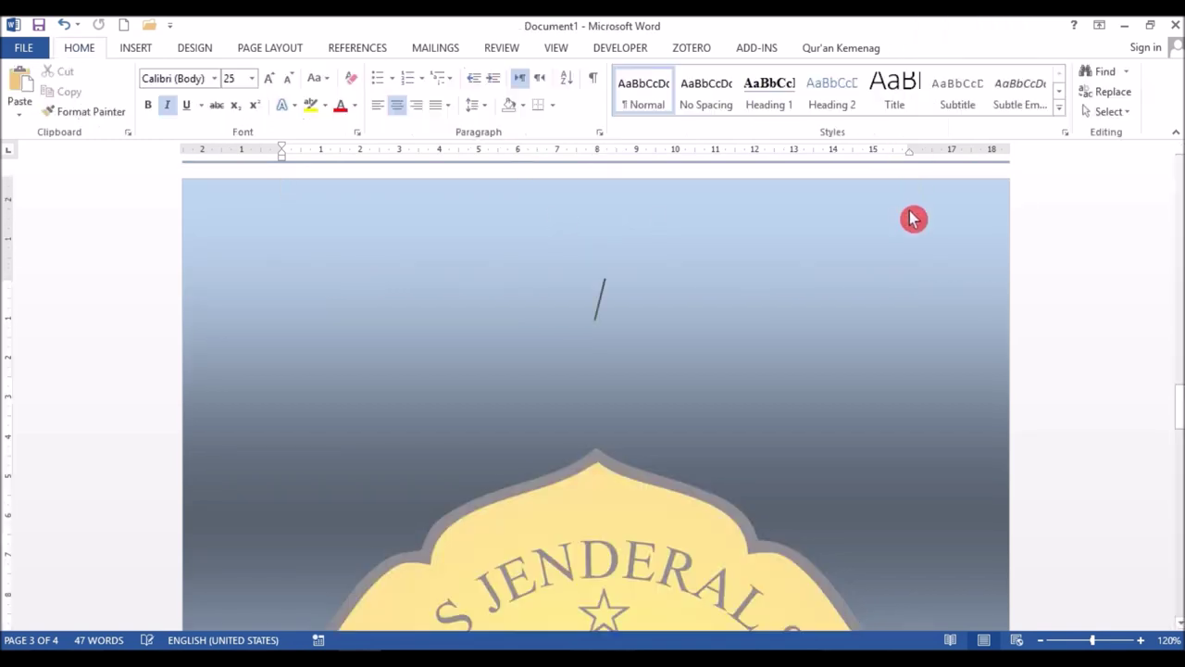
left_click(669, 525)
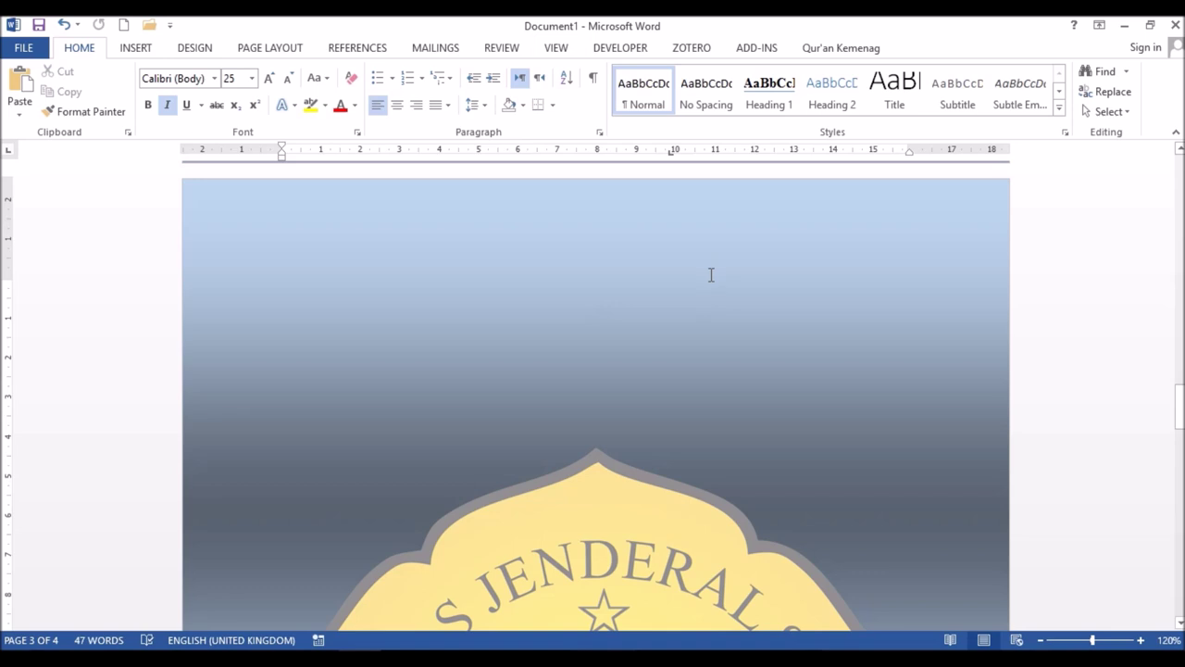
Step: Delete the logo picture from section 2's first-page header
double_click(710, 240)
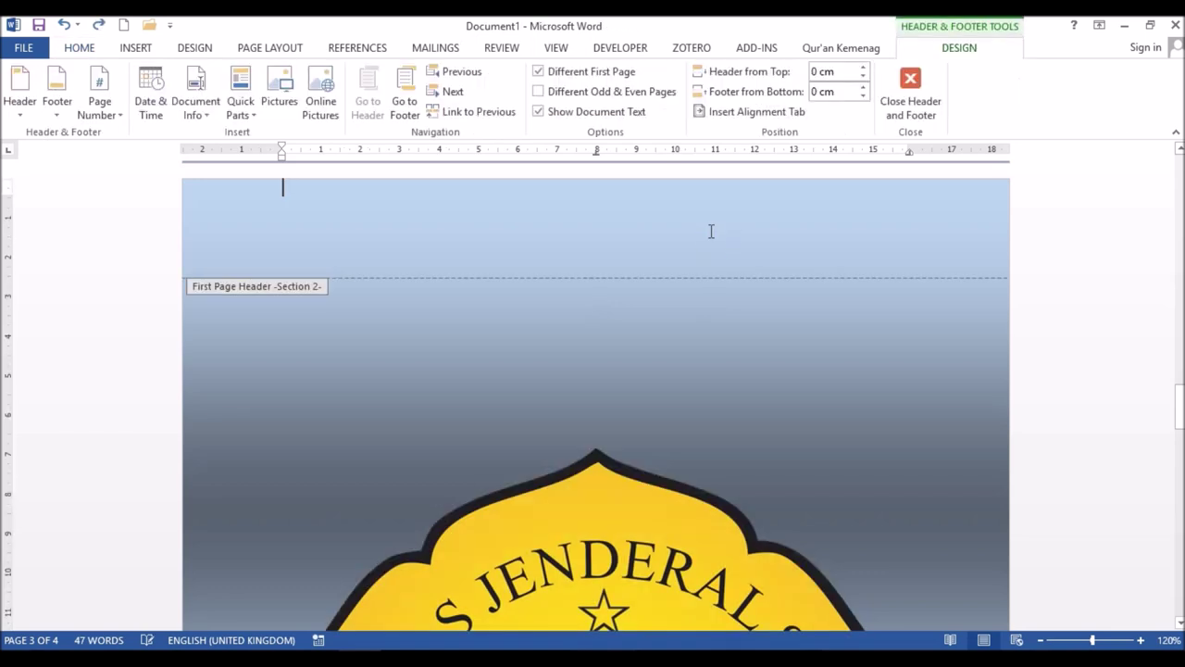
left_click(642, 536)
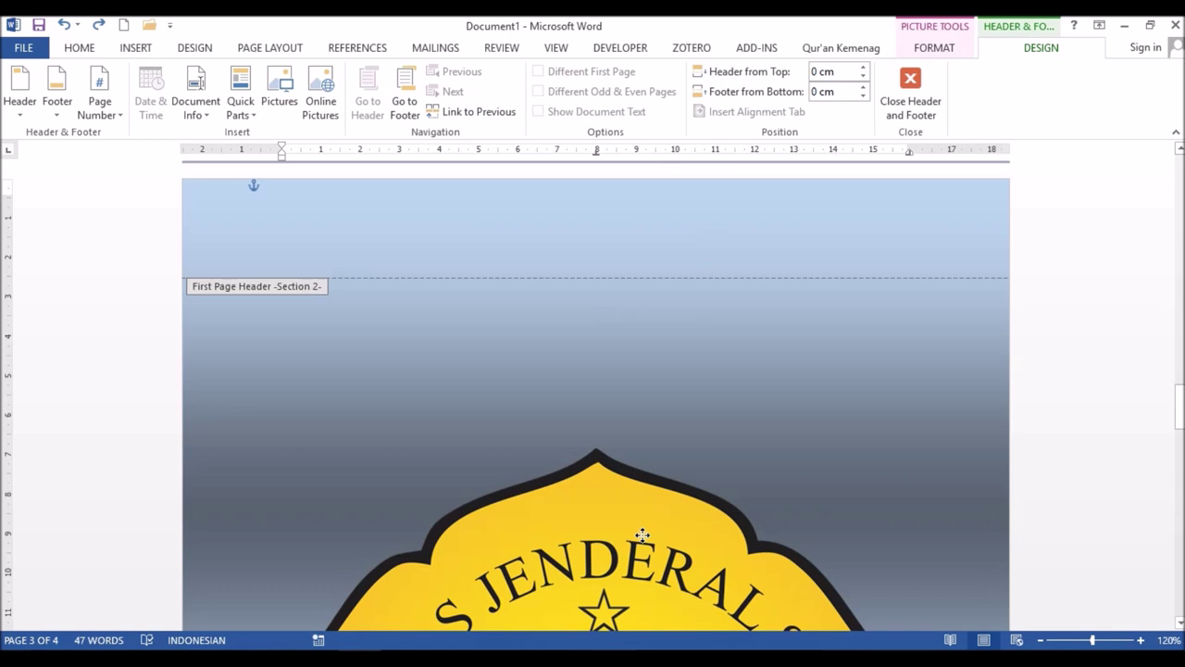
key("Delete")
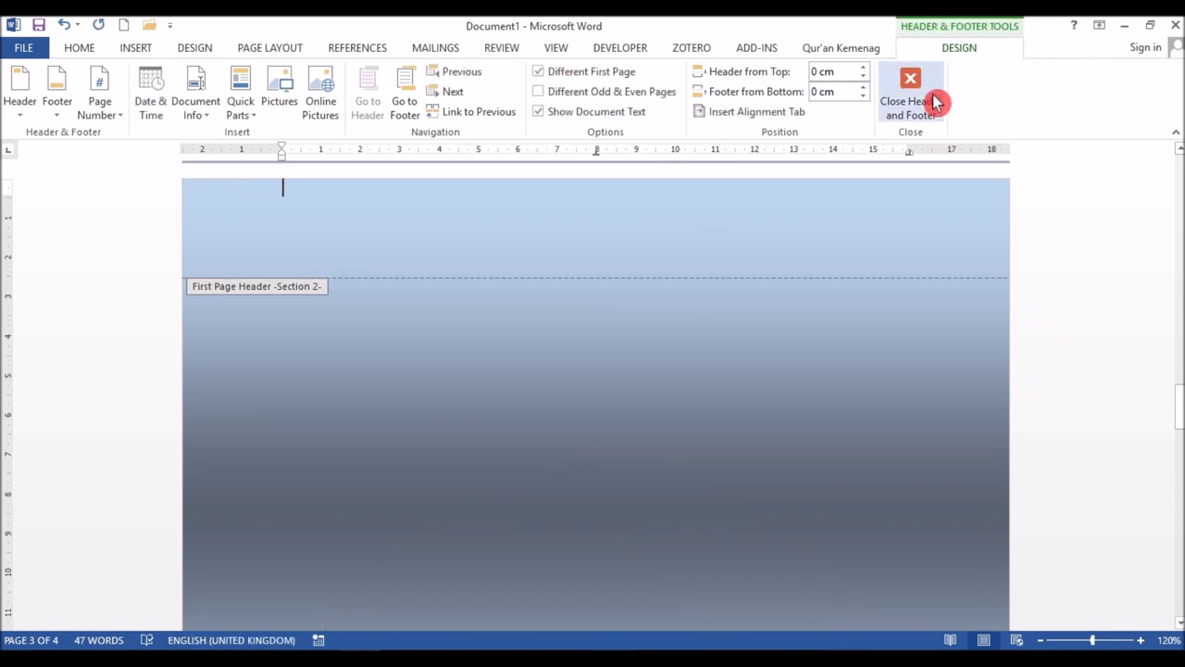
left_click(917, 96)
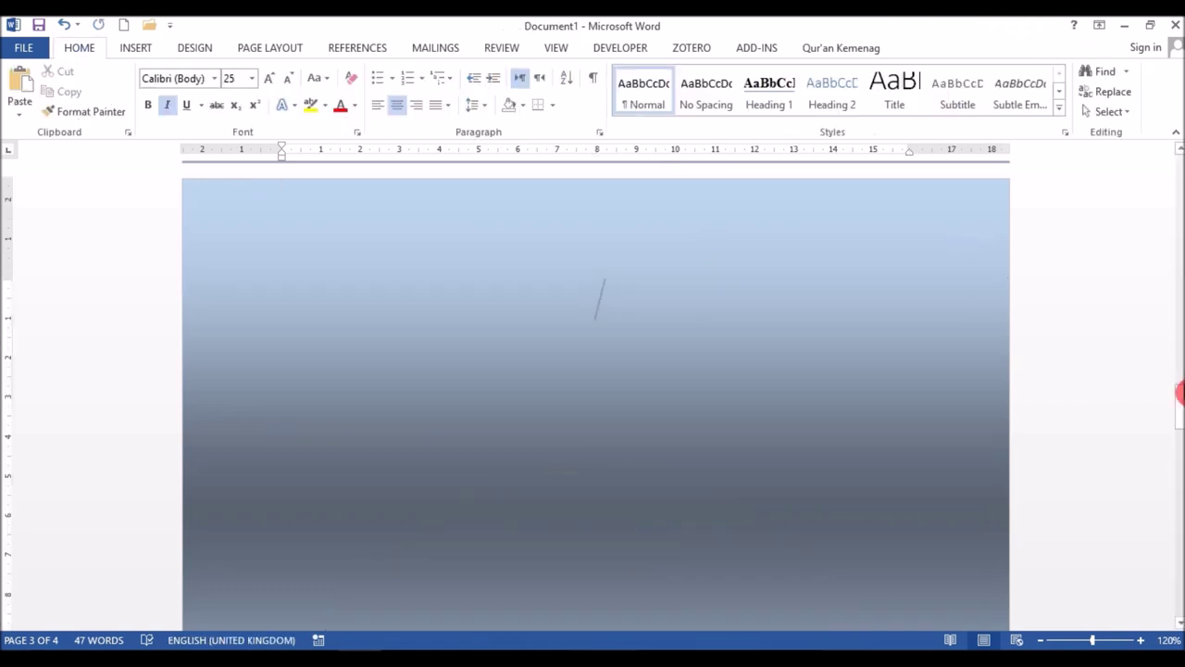
mouse_move(1181, 396)
left_mouse_down()
mouse_move(1180, 295)
mouse_move(1182, 449)
mouse_move(1180, 345)
left_mouse_up()
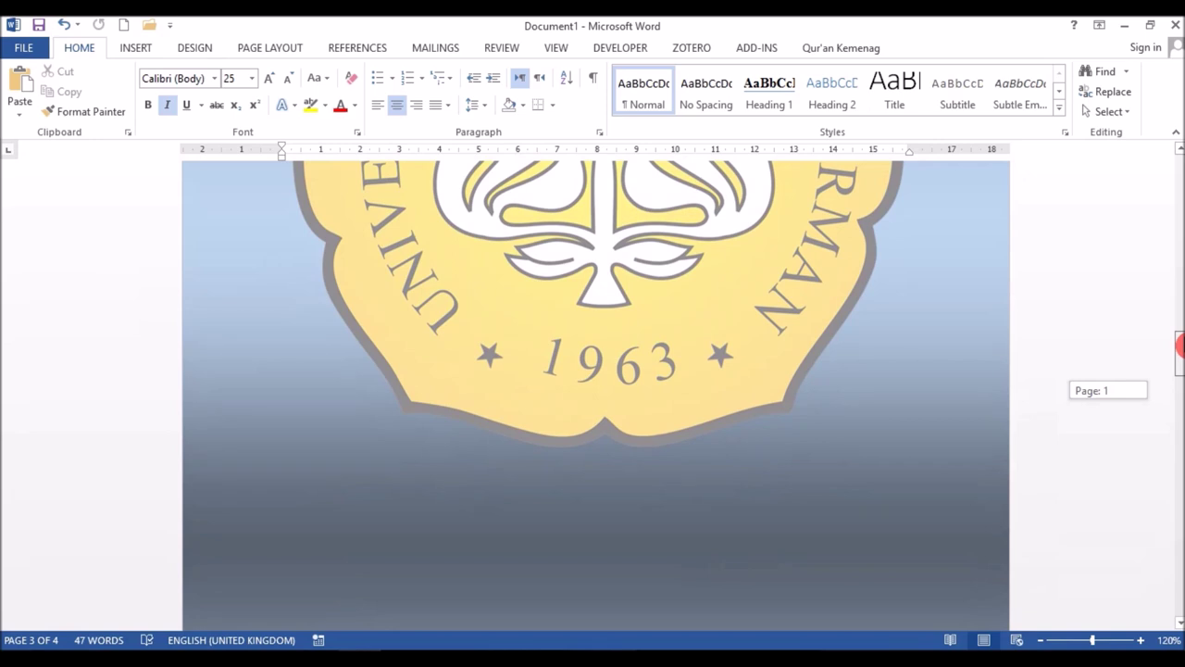
Step: Scroll back to check the cover page's logo, then bring up the Design options
mouse_move(1181, 344)
left_mouse_down()
mouse_move(1181, 317)
mouse_move(1182, 396)
left_mouse_up()
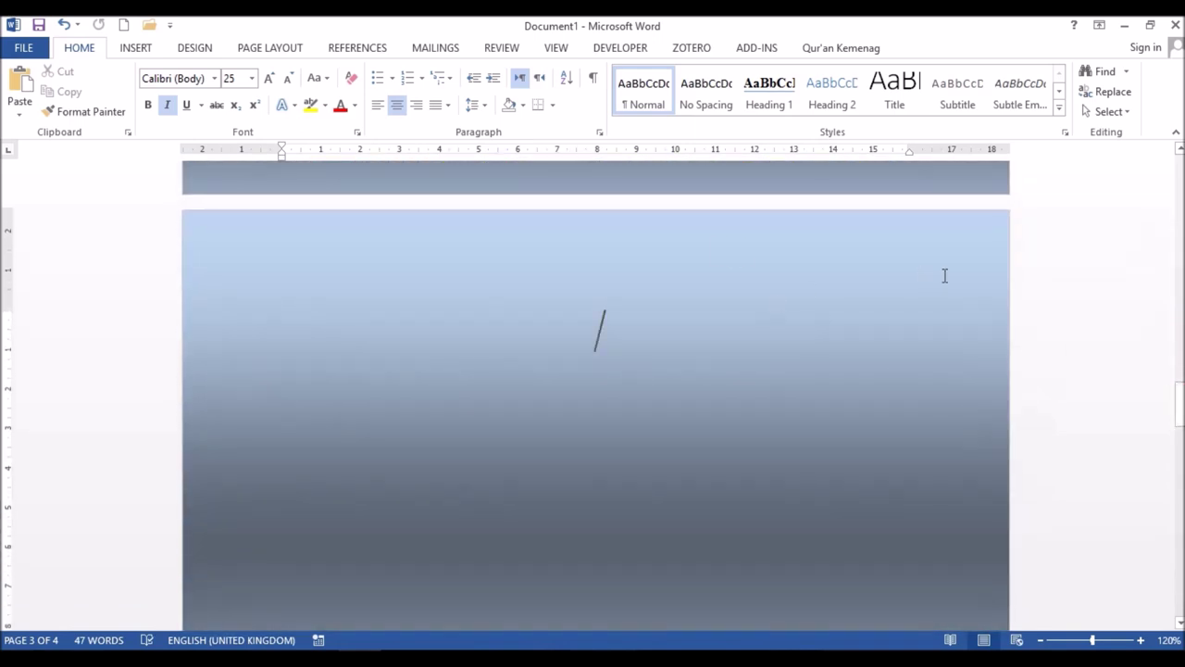
left_click(136, 54)
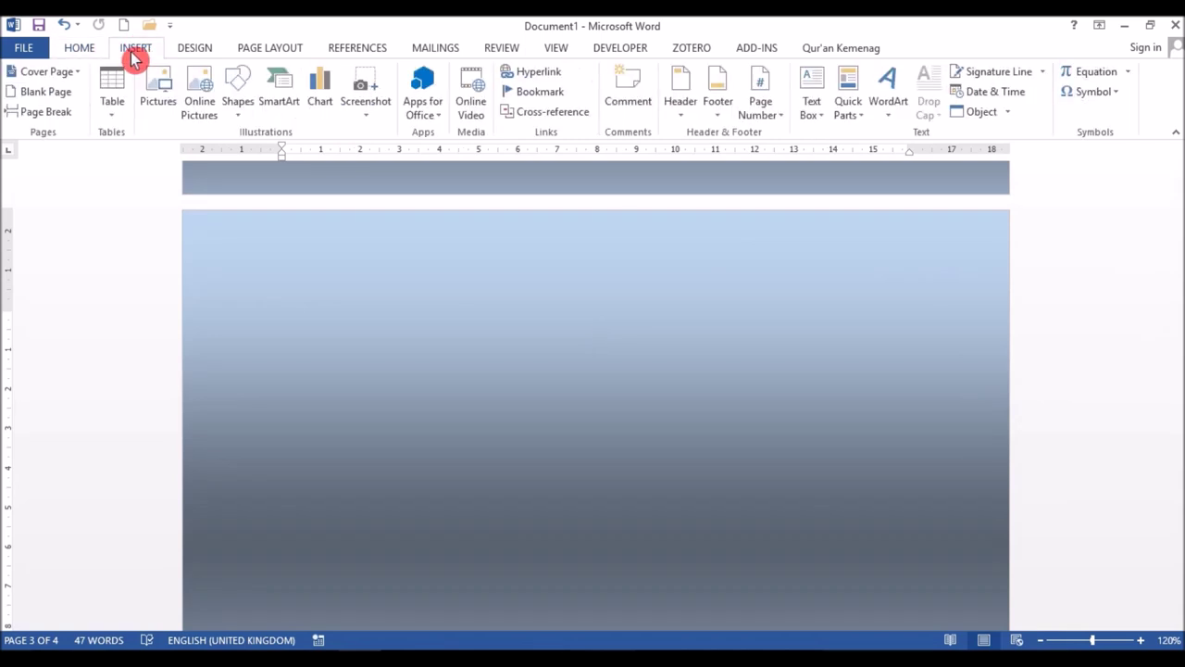
left_click(204, 51)
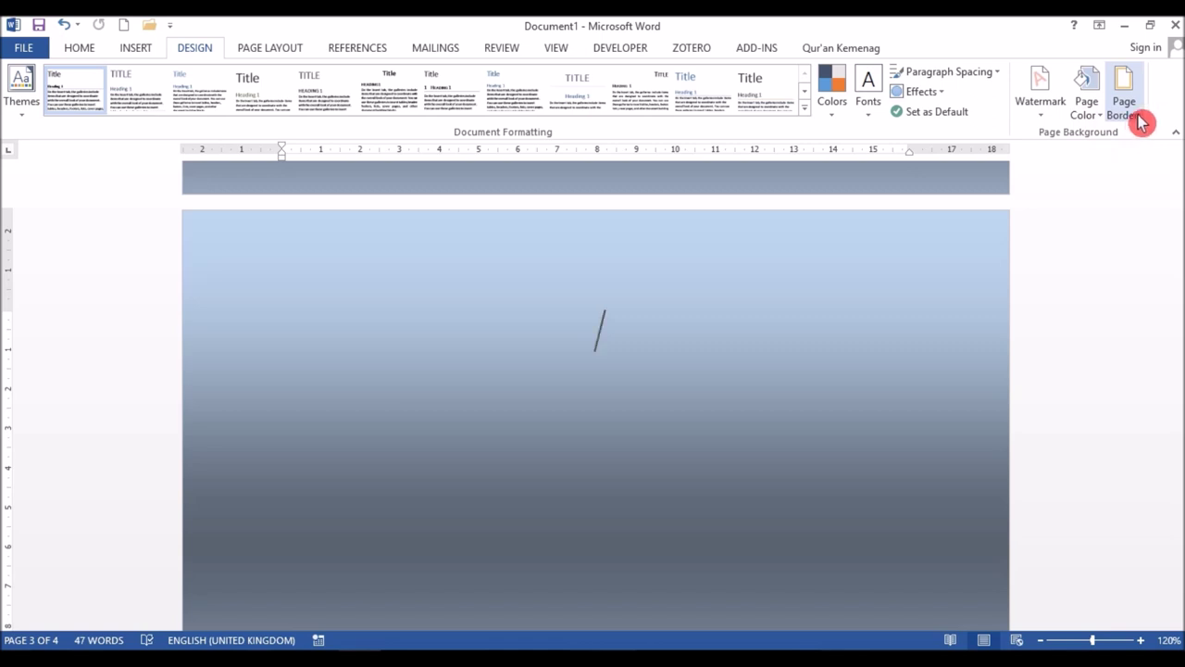
Step: Set a Box page border with the double wavy style and Automatic colour
left_click(1137, 106)
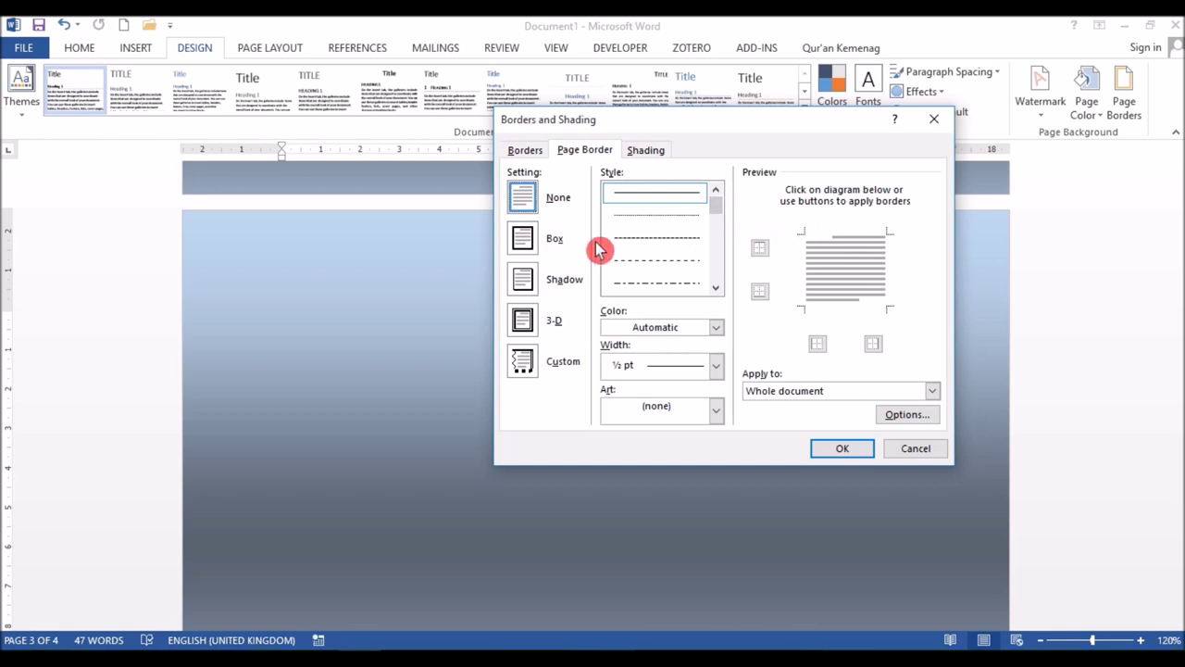
left_click(530, 246)
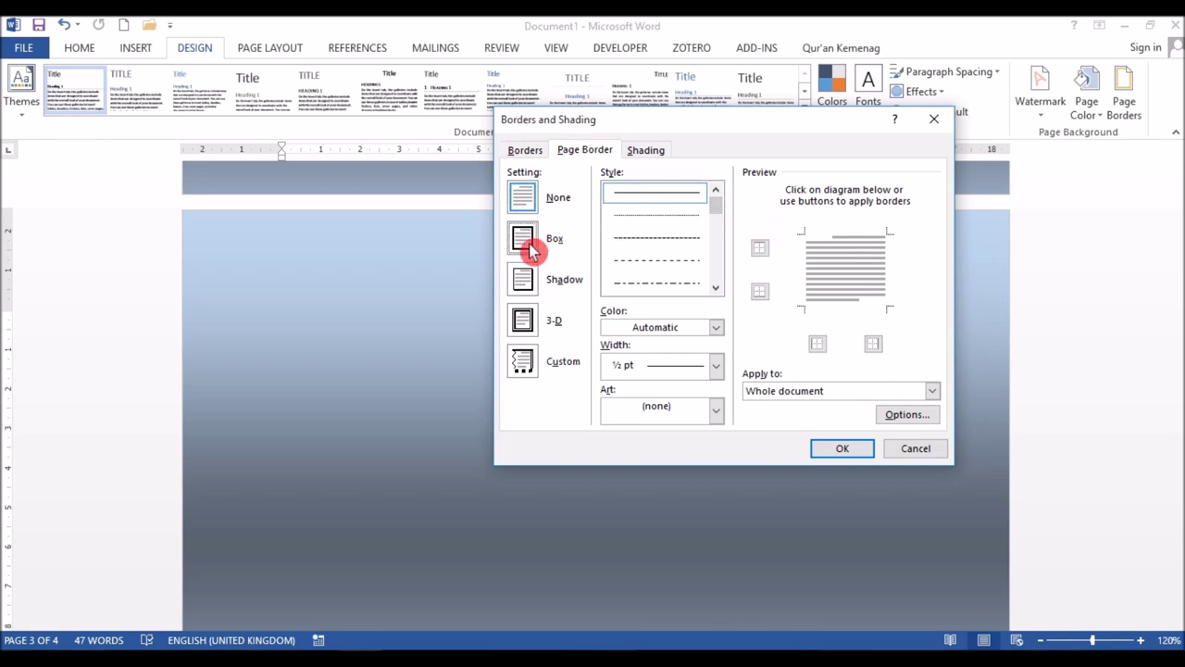
left_click_drag(720, 213, 722, 262)
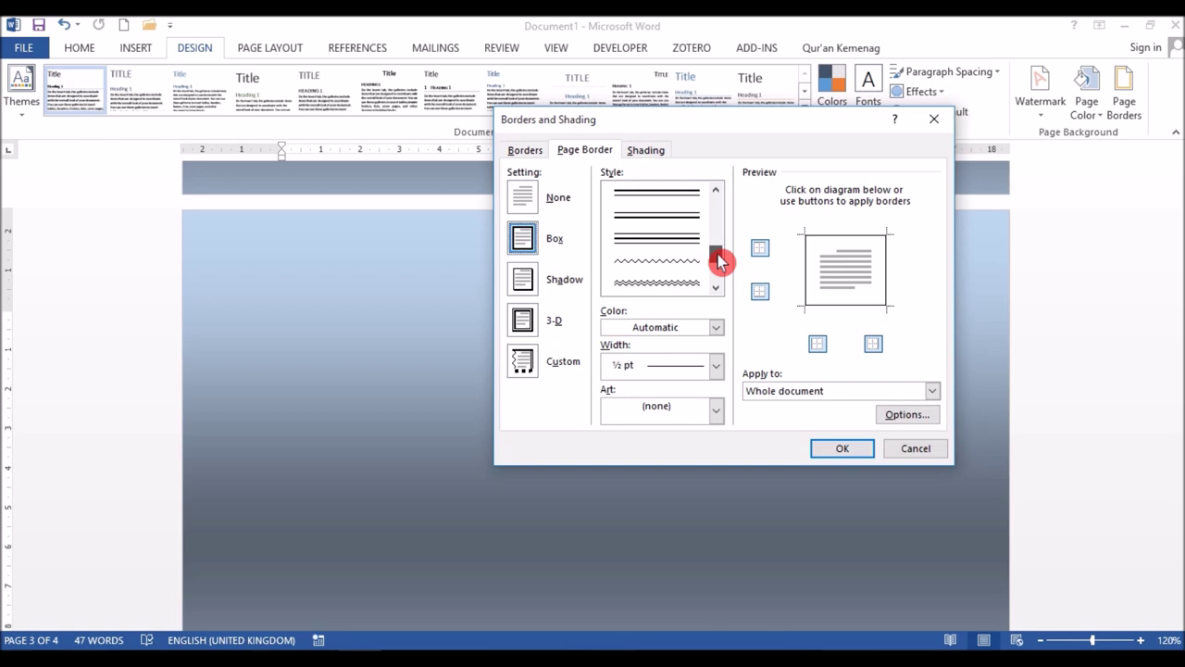
left_click(692, 285)
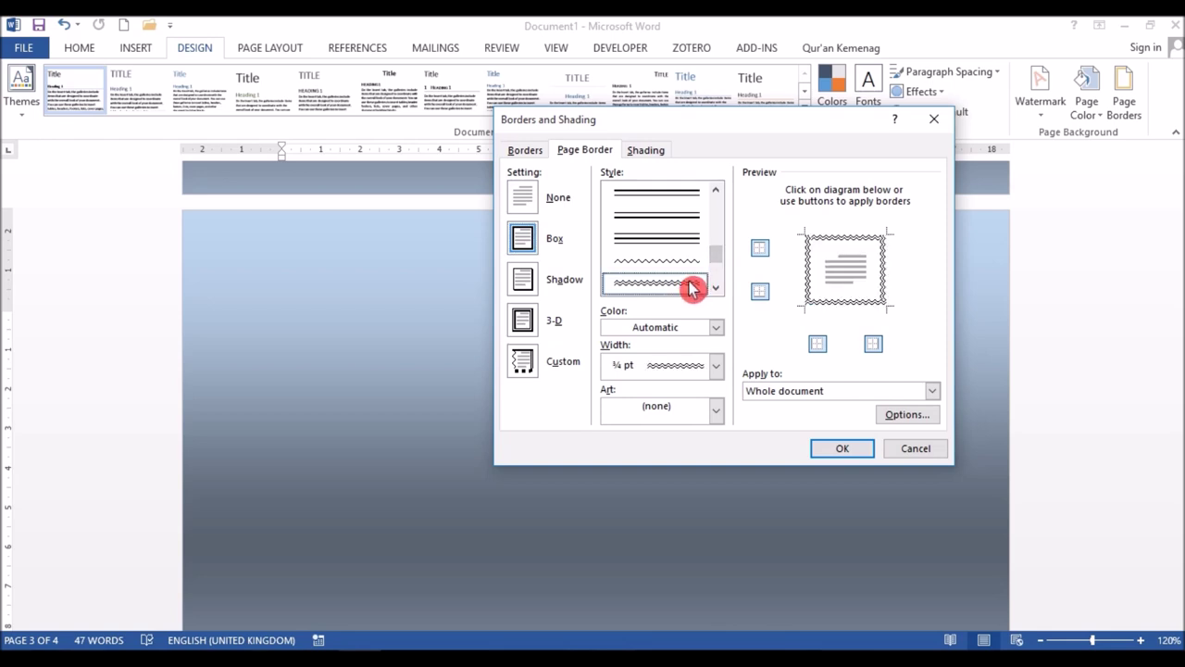
left_click(720, 331)
left_click(719, 331)
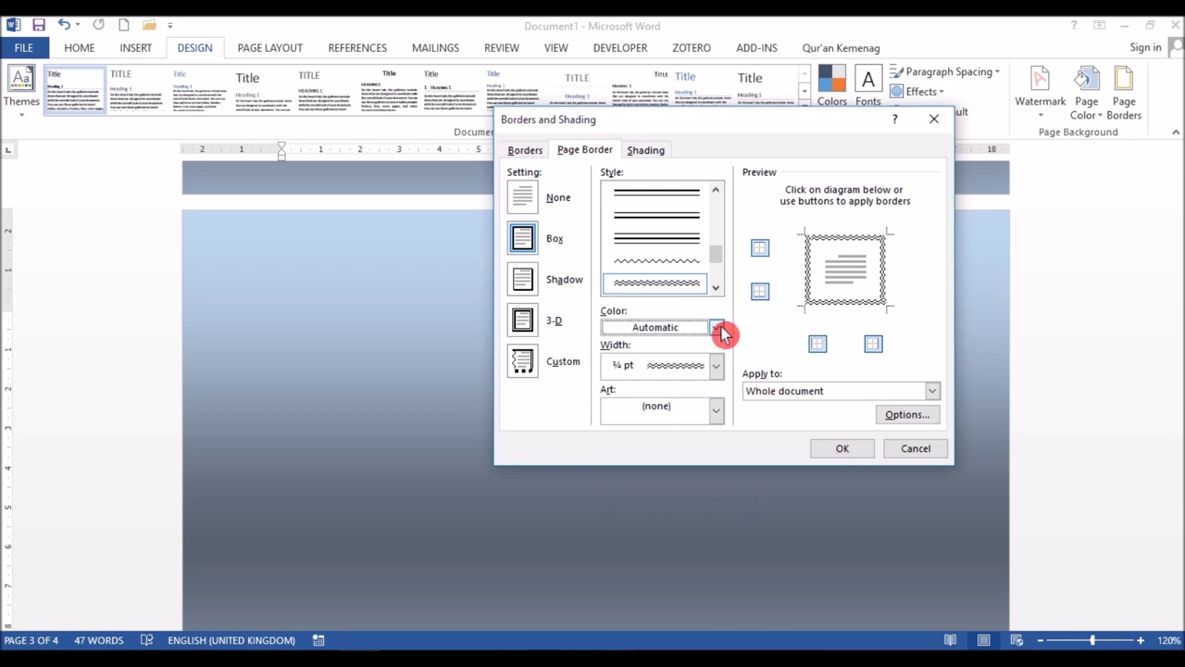
left_click(719, 332)
left_click(719, 331)
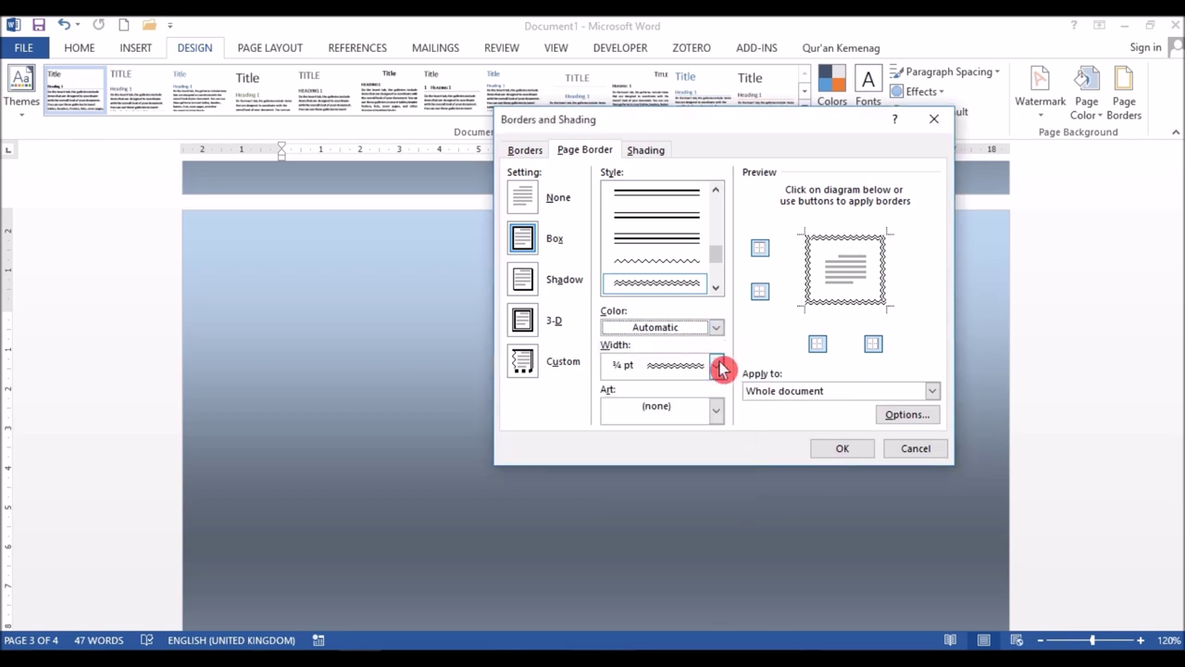
Step: Keep ¾ pt width with no art, and apply the border to this section only
left_click(720, 365)
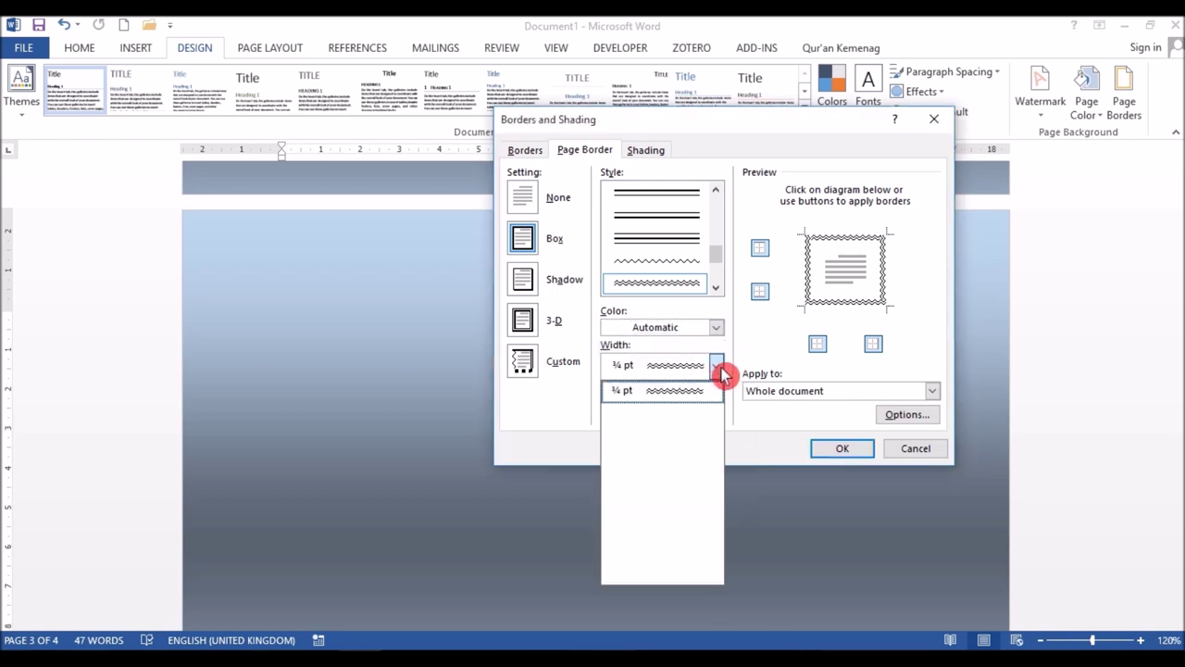
left_click(721, 371)
left_click(718, 410)
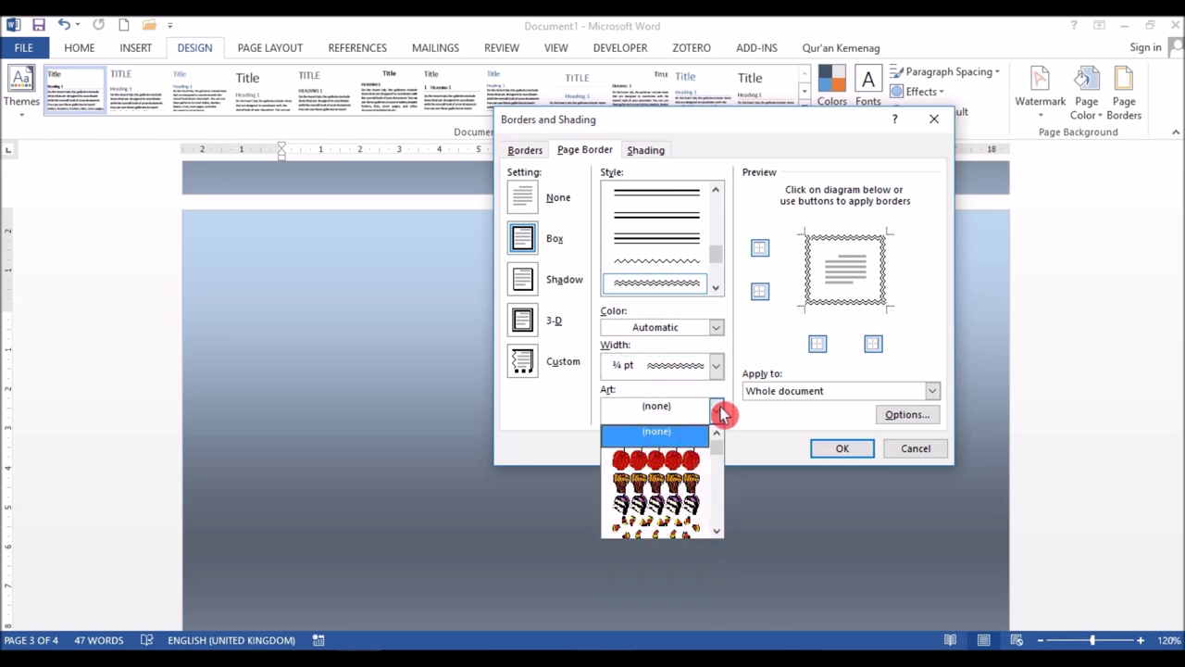
left_click(721, 414)
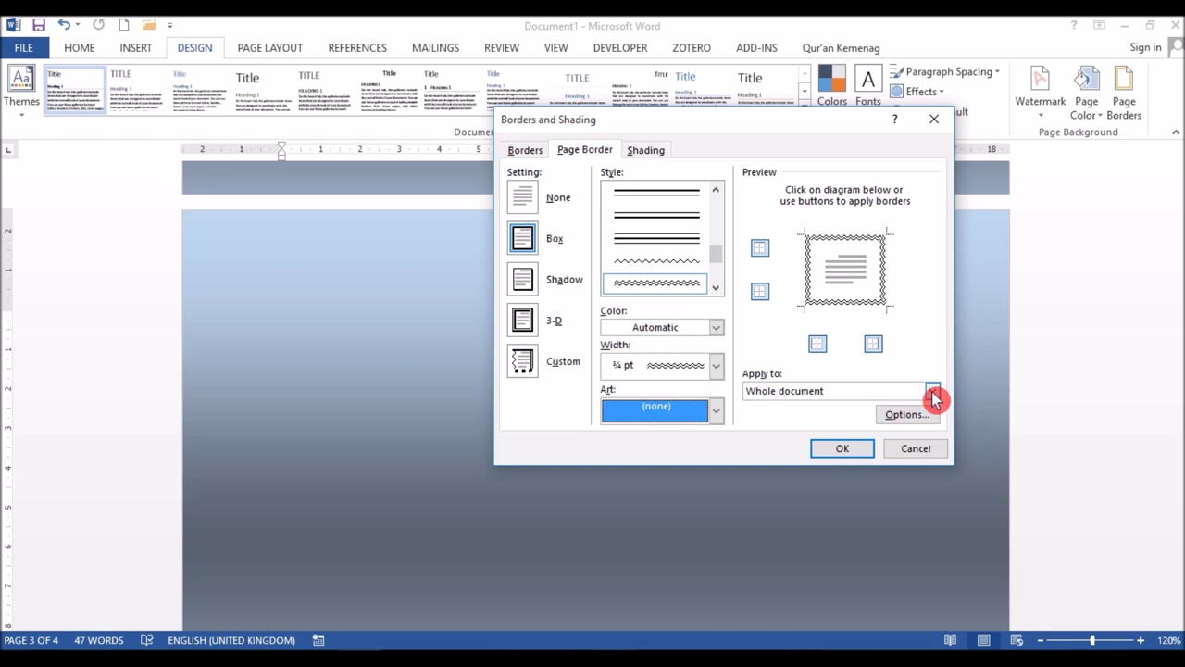
left_click(932, 391)
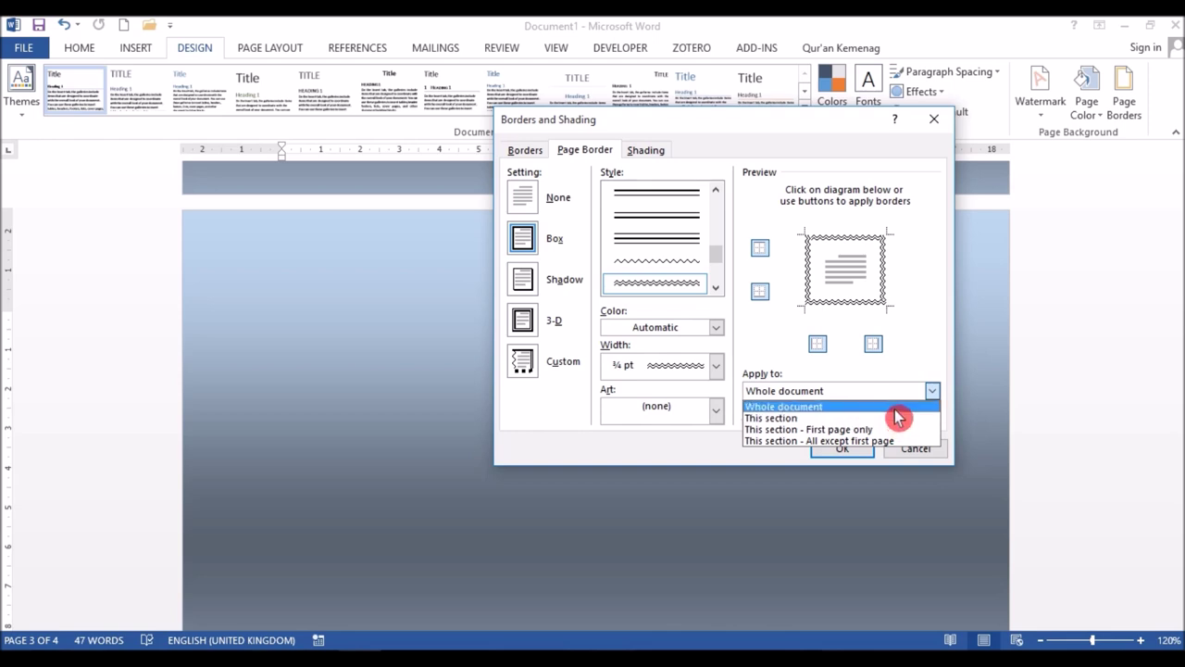
left_click(897, 418)
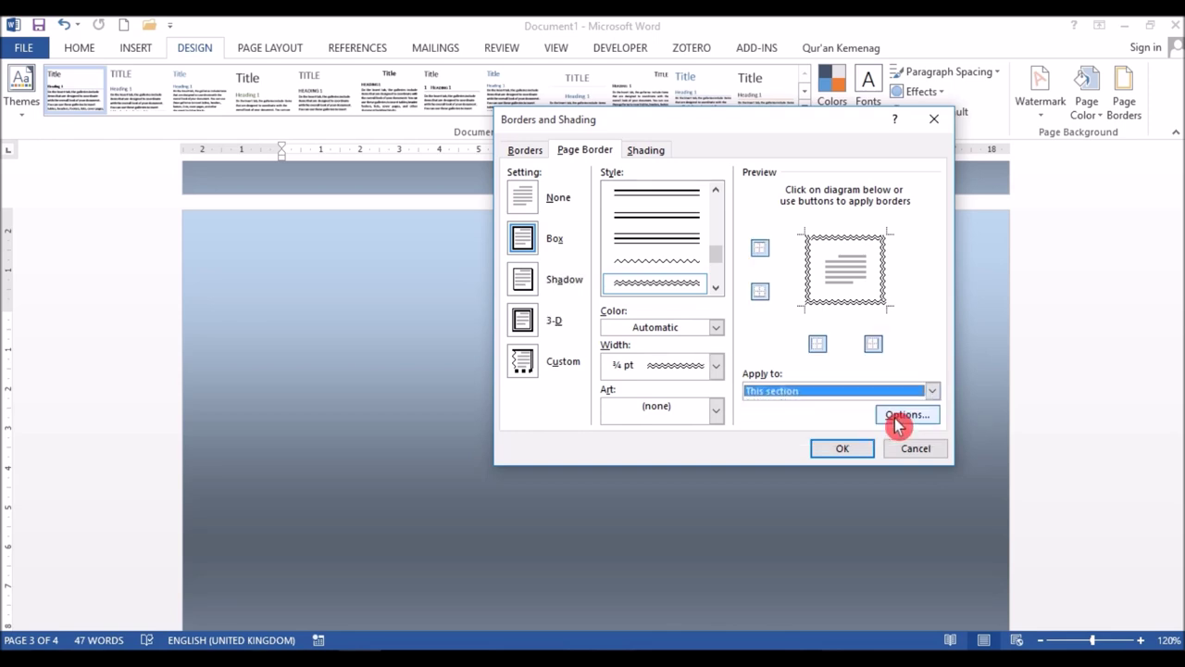
left_click(845, 450)
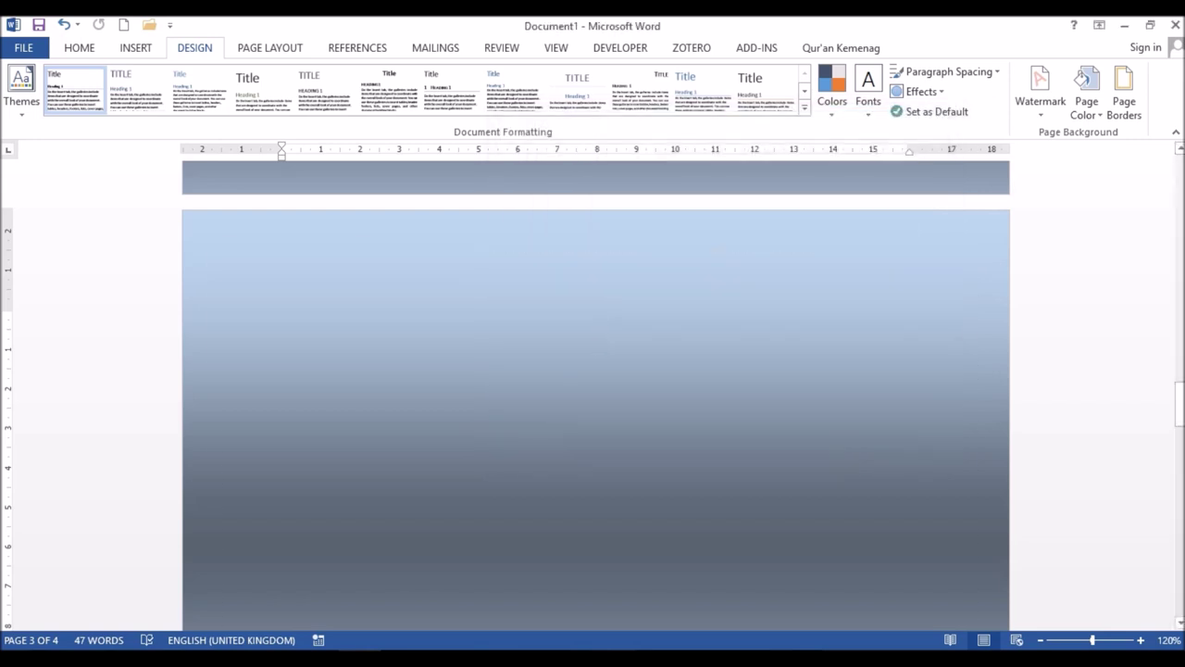
Step: Scroll between page 1 and page 3 to compare: no border on the cover, wavy border after
mouse_move(1180, 405)
left_mouse_down()
mouse_move(1173, 316)
mouse_move(1179, 384)
left_mouse_up()
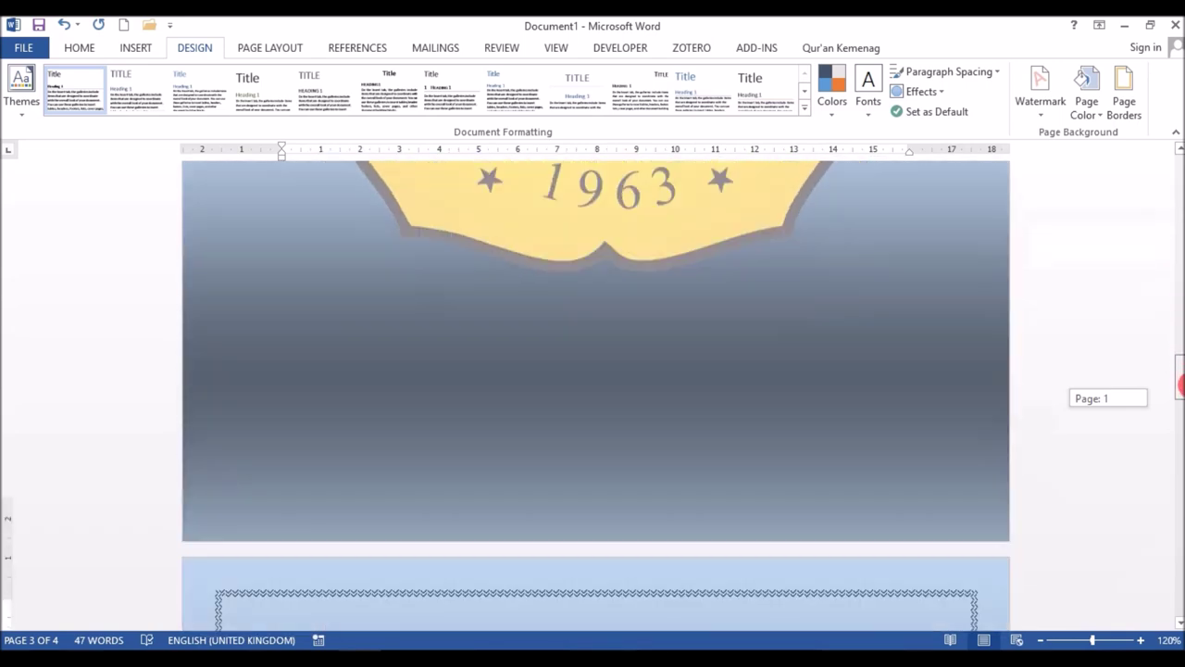
left_click_drag(1180, 384, 1179, 393)
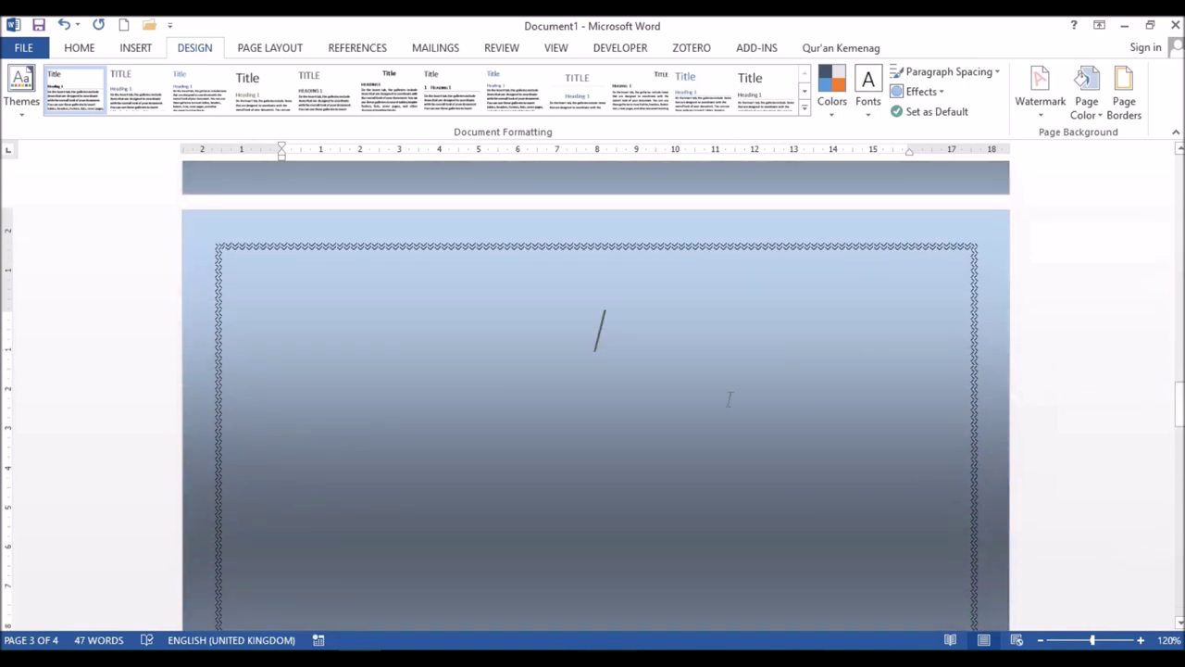